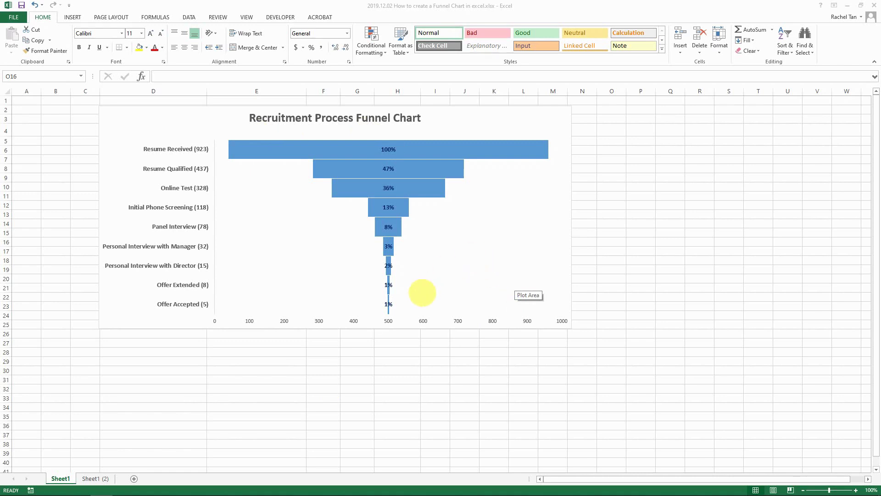
Step: Switch to Sheet1 (2) and review the nine stage names in E7:E15
mouse_move(307, 256)
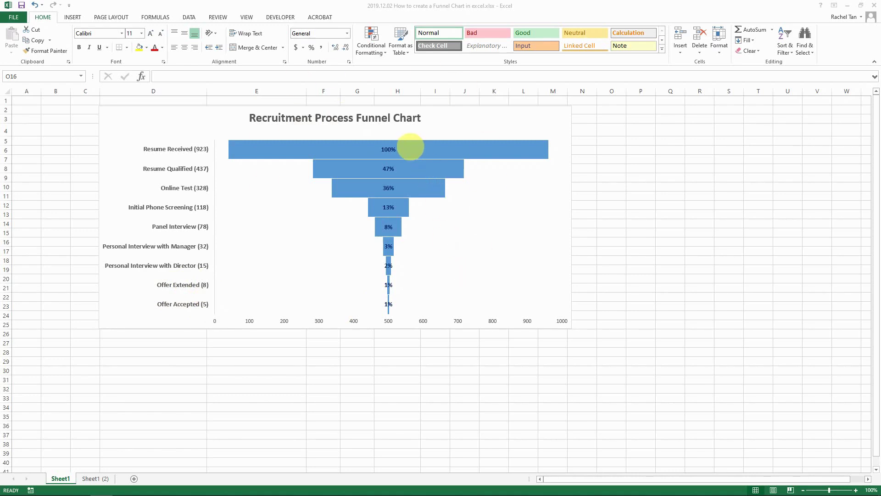
mouse_move(393, 146)
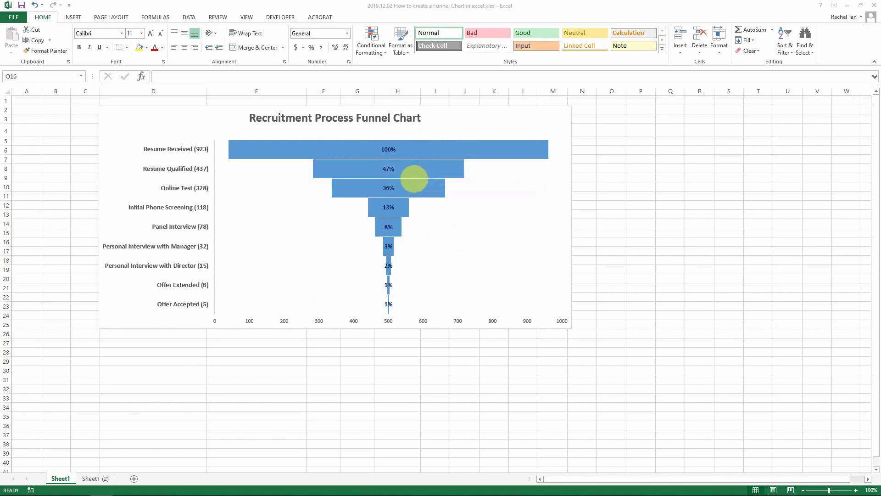
mouse_move(414, 178)
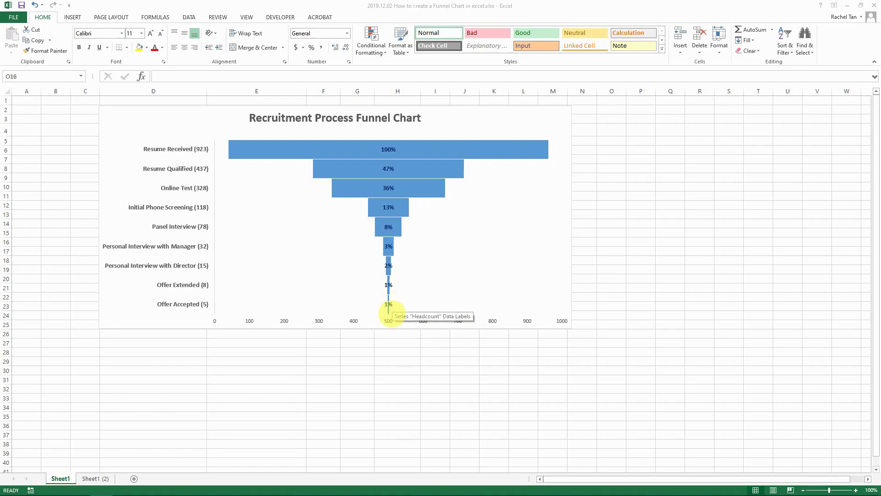
mouse_move(389, 310)
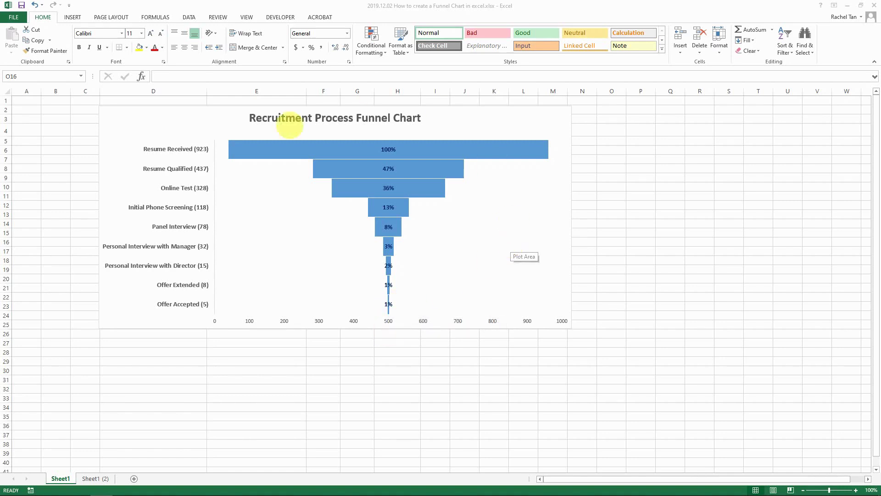
mouse_move(383, 237)
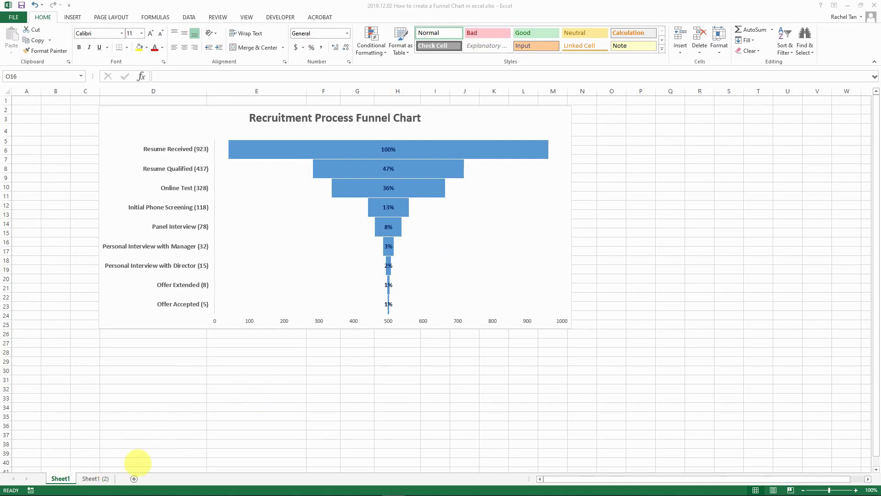
click(97, 479)
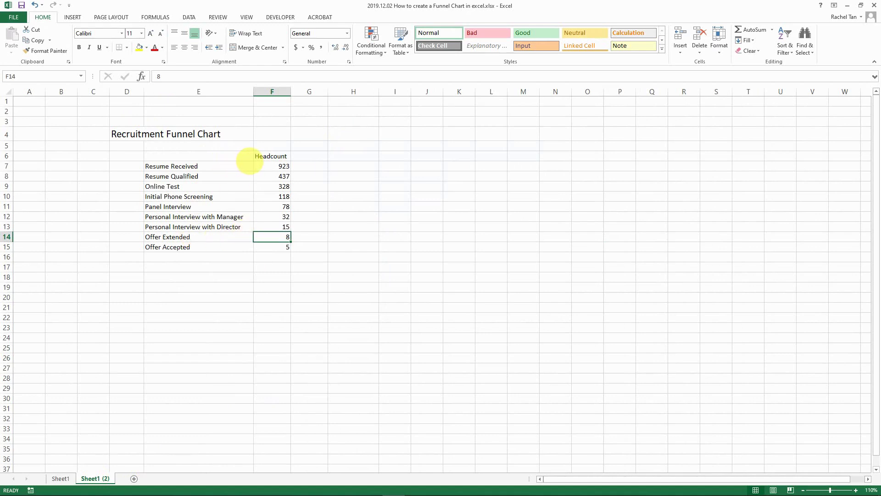
drag(216, 167, 230, 252)
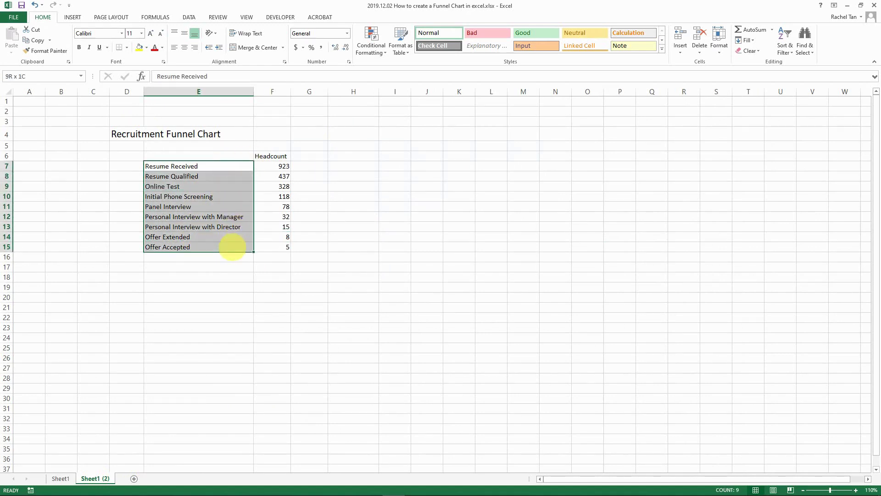
drag(218, 167, 235, 247)
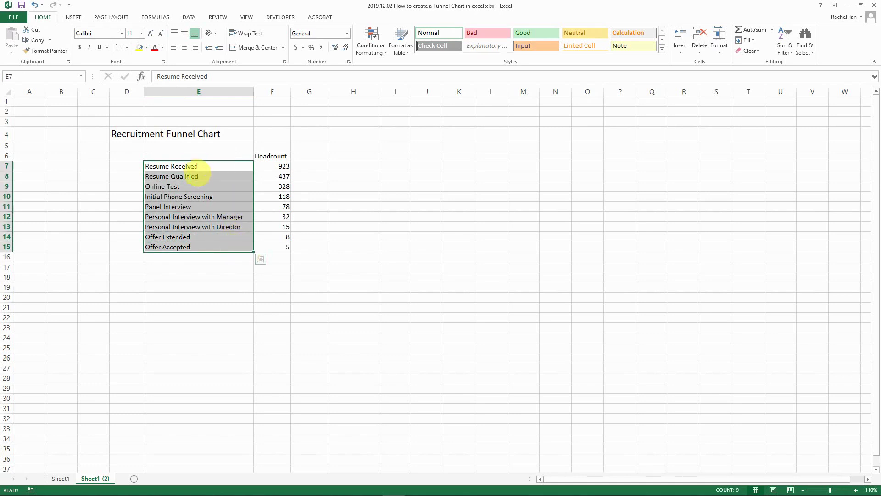
click(206, 249)
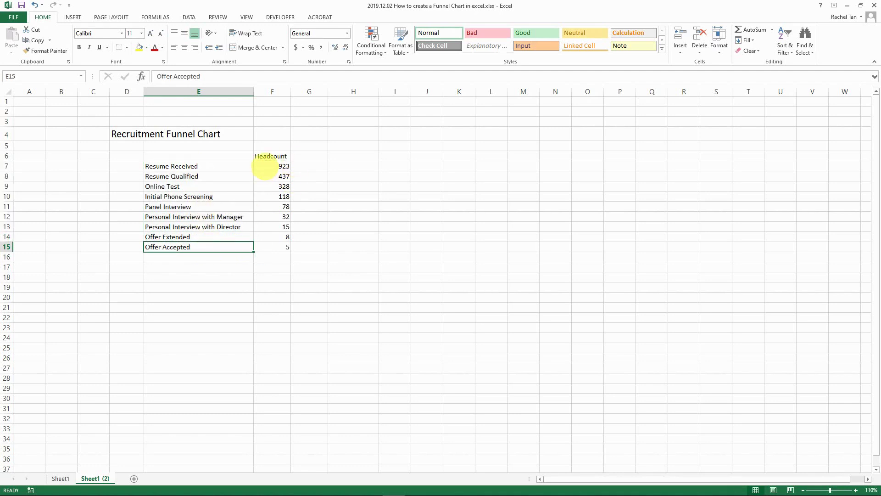
Step: Compare with Sheet1's funnel chart, then select the stage and headcount table E6:F15
click(268, 165)
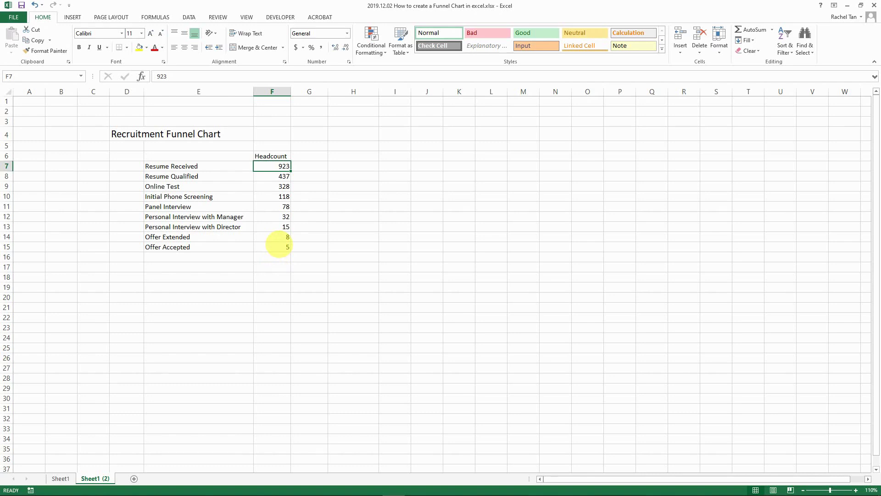
key(ctrl+Page_Up)
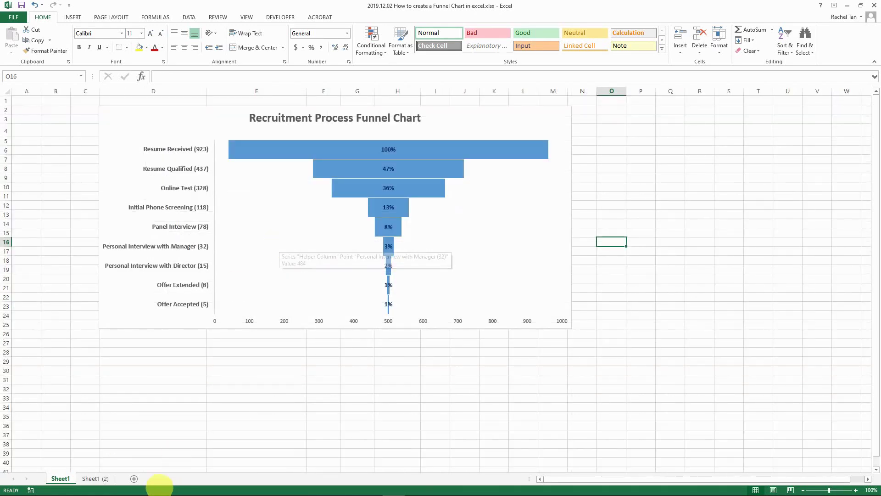
key(ctrl+Page_Down)
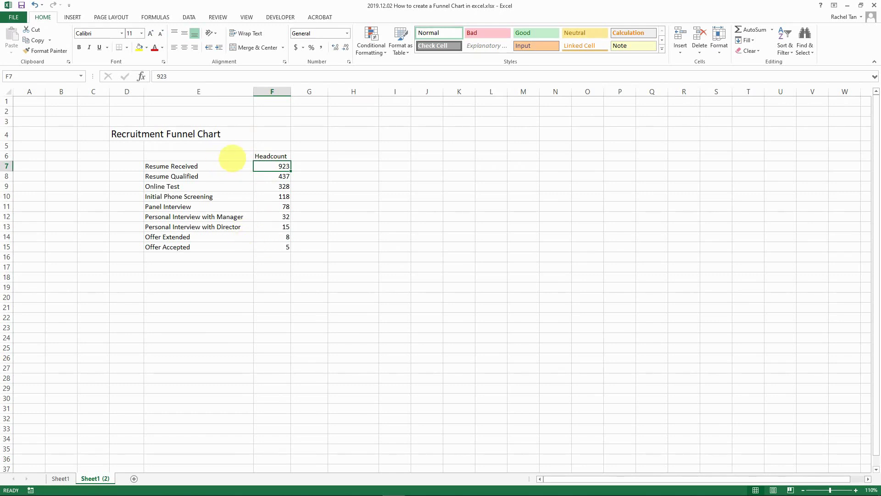
drag(232, 158, 290, 248)
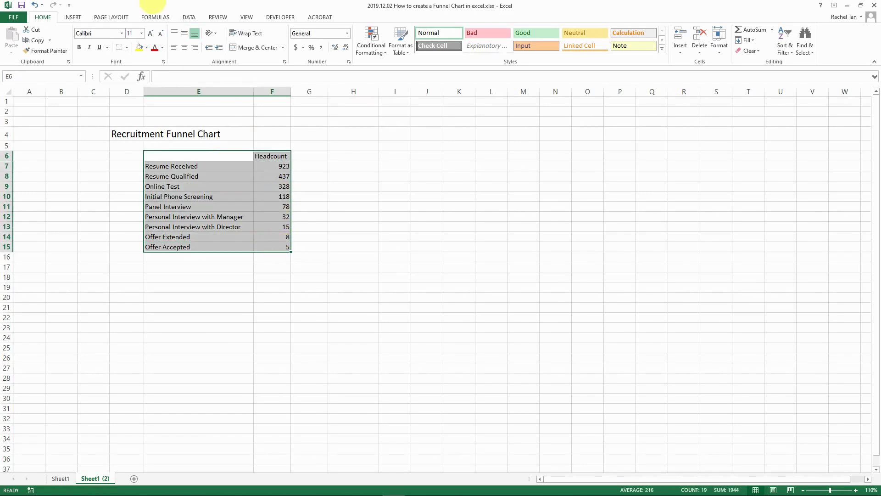
click(72, 19)
click(356, 29)
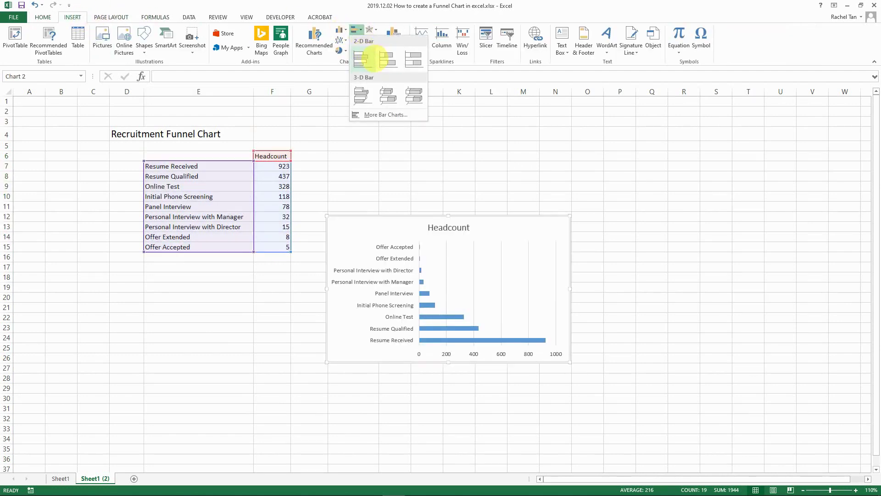
click(387, 59)
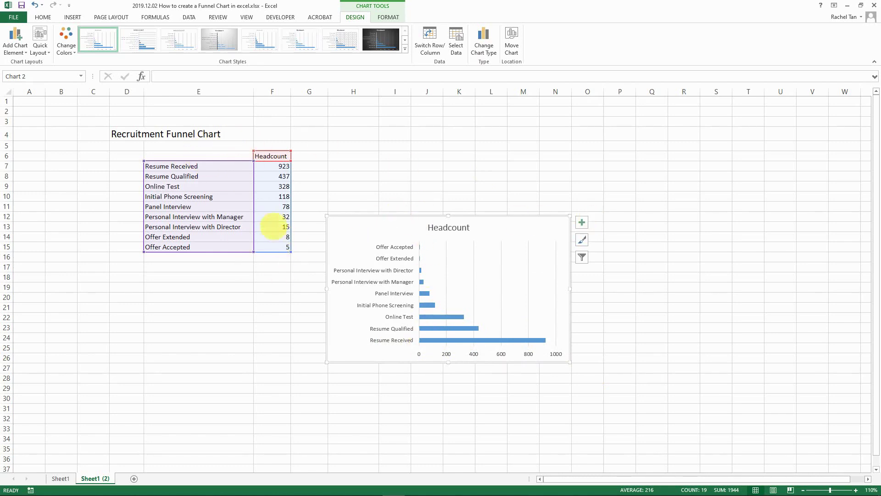
click(42, 17)
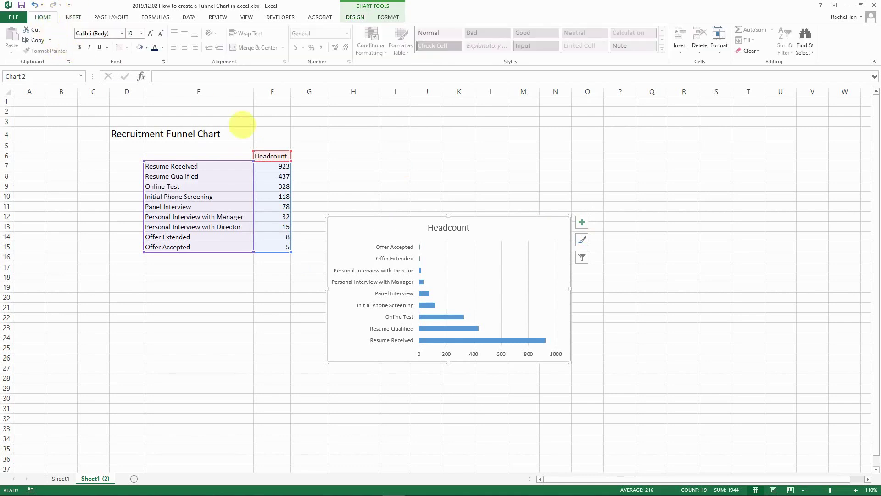
click(338, 155)
click(406, 223)
key(Delete)
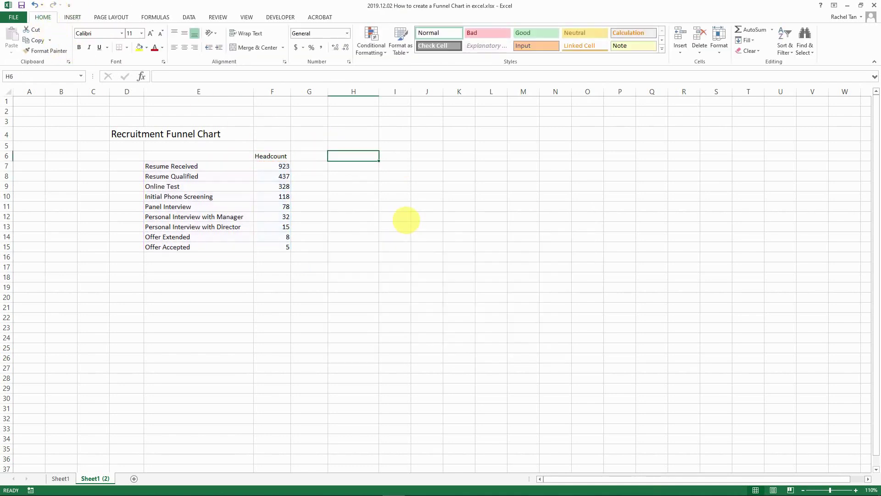
Step: Apply a custom sort to E6:F15 using the Headcount column
drag(210, 155, 276, 247)
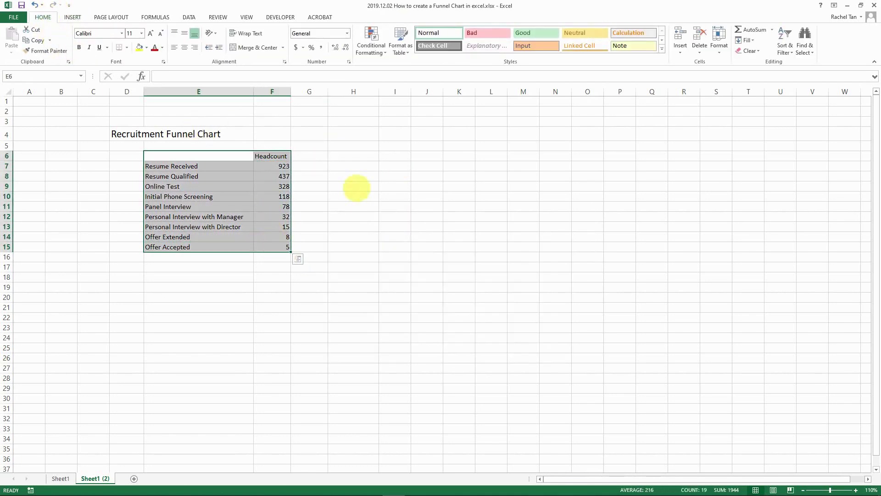
click(785, 46)
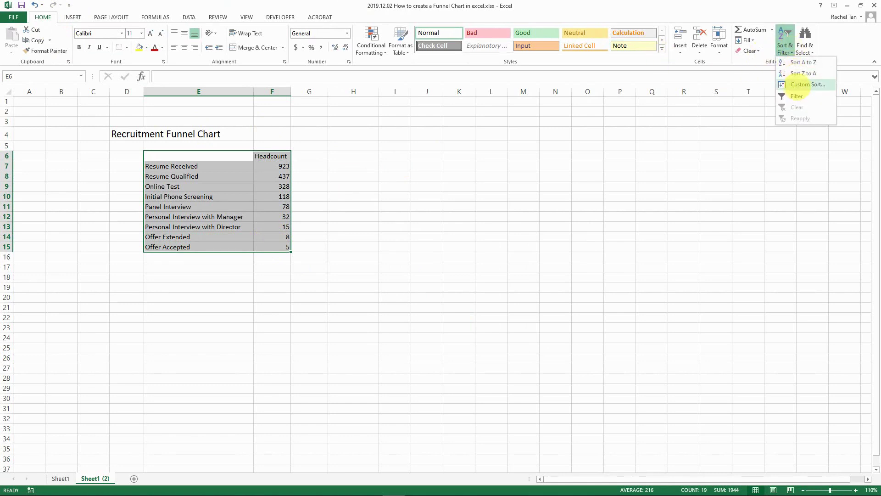
click(804, 81)
click(52, 153)
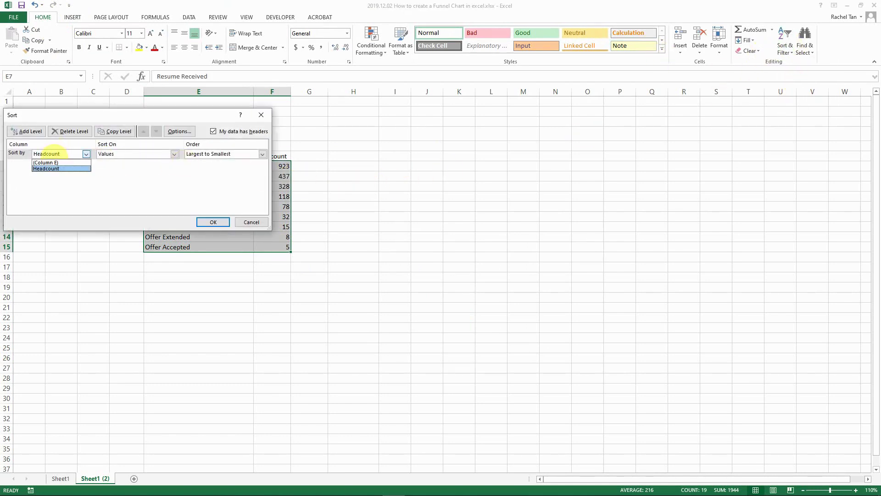
click(224, 154)
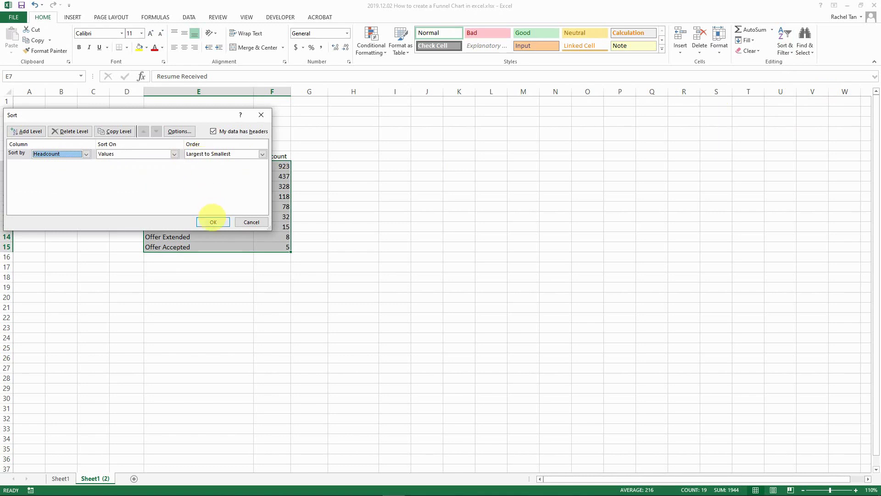
click(213, 222)
click(272, 228)
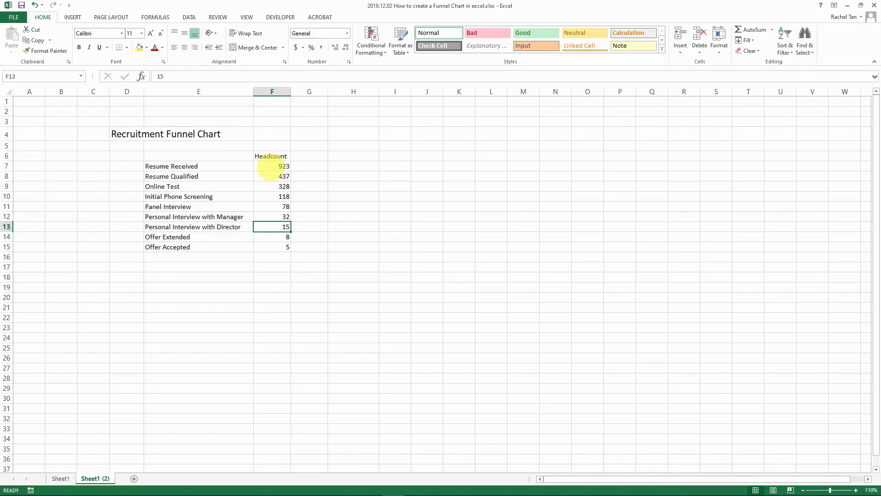
Step: Re-sort E6:F15 by Headcount from Smallest to Largest
drag(220, 156, 265, 246)
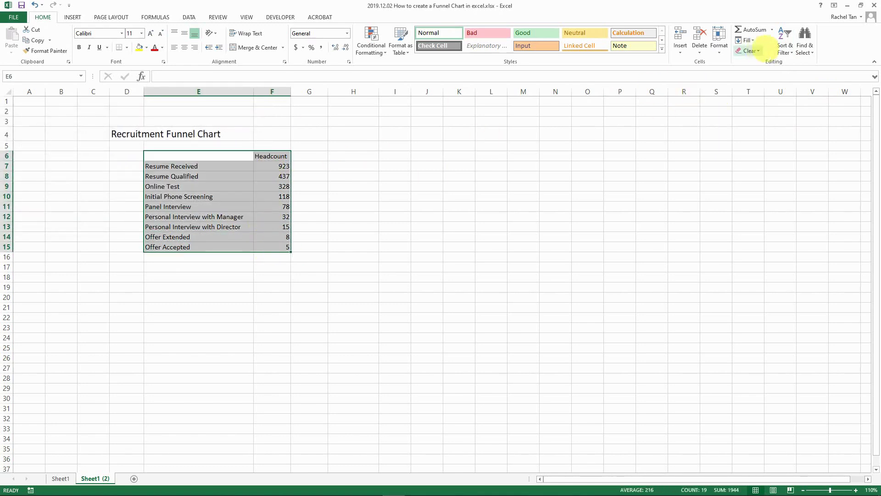
click(785, 46)
click(807, 85)
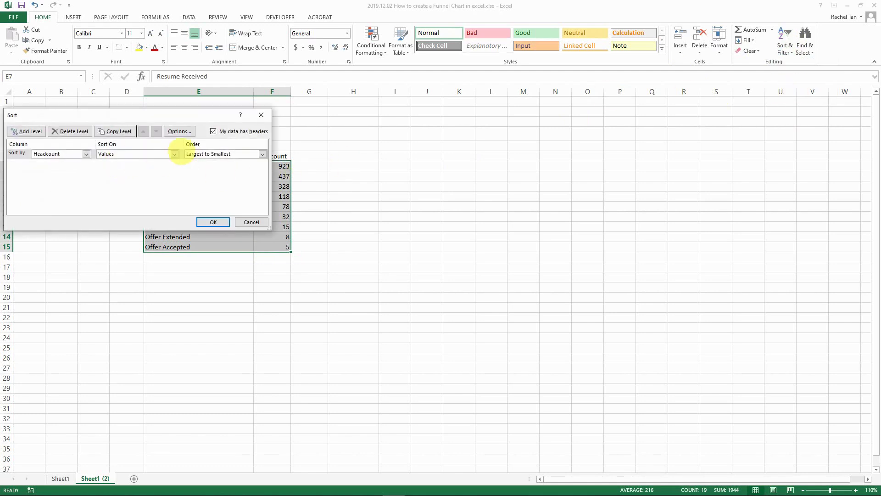
click(196, 153)
click(208, 163)
click(213, 221)
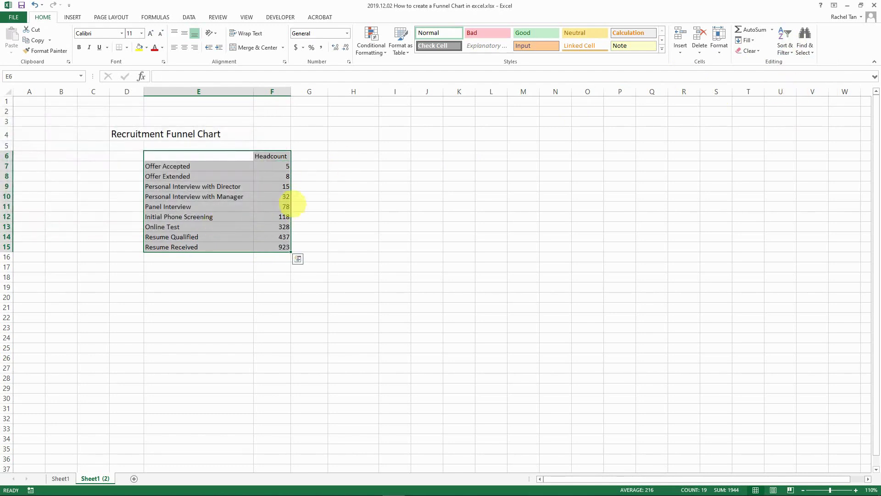
Step: Insert a stacked bar chart of the sorted table and place it up and right of it
click(244, 186)
click(244, 166)
drag(250, 156, 271, 248)
click(72, 17)
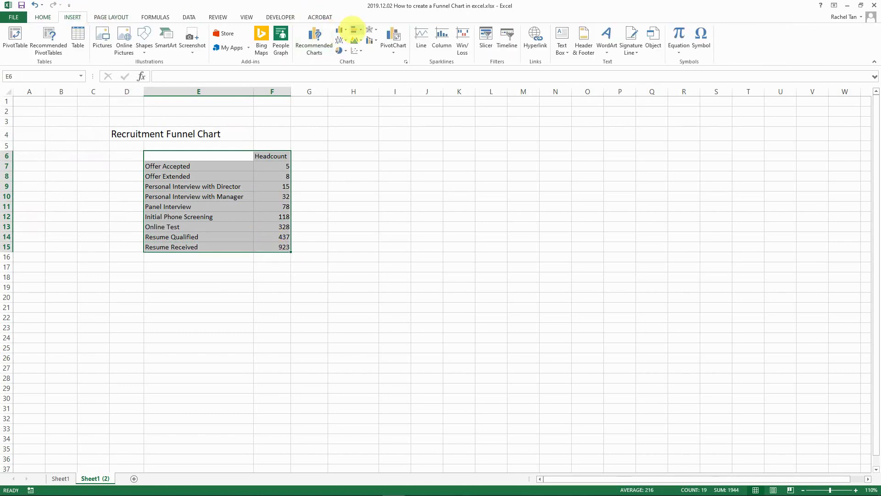
click(356, 29)
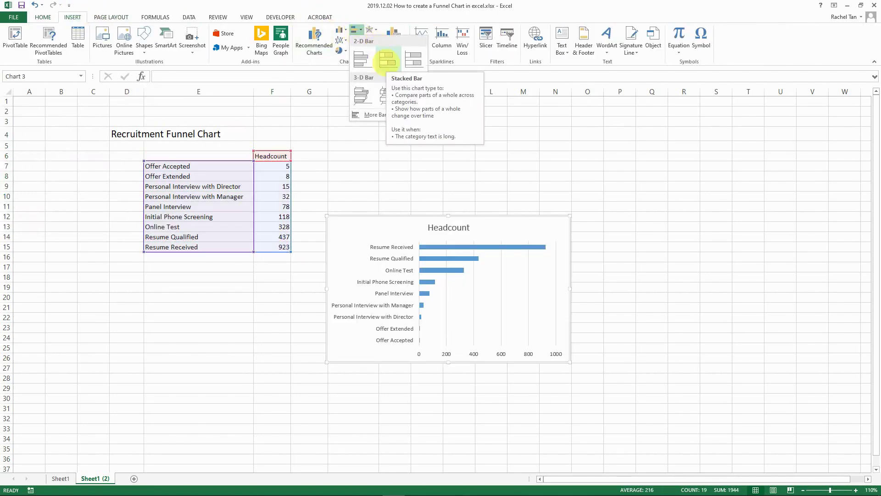
click(387, 59)
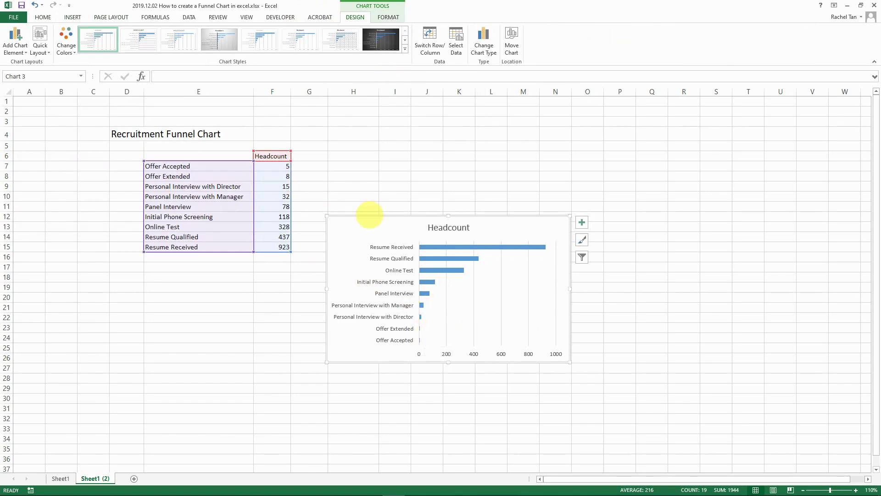
drag(369, 215, 541, 116)
Step: Enter the heading 'Helper column' in cell G6
click(309, 156)
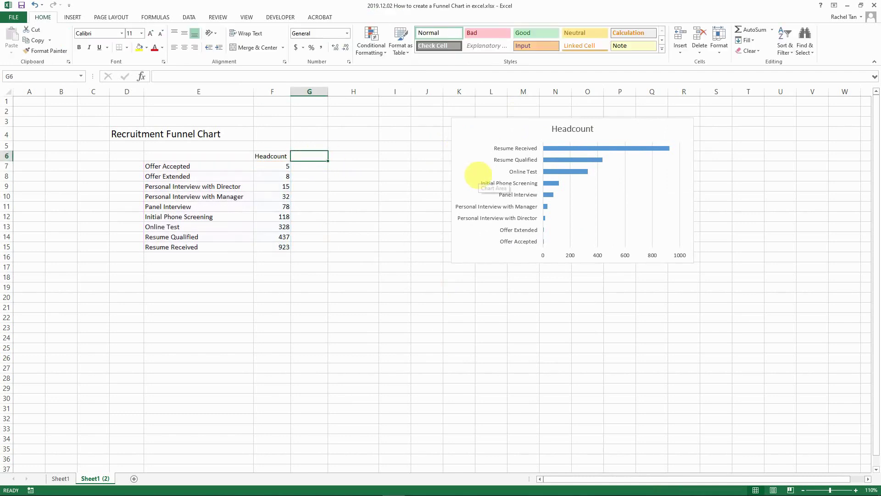
text(Hel)
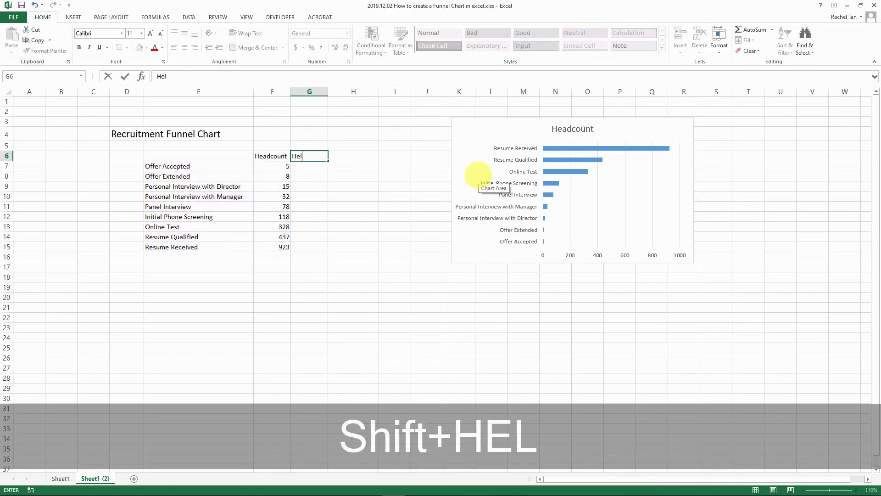
text(per column)
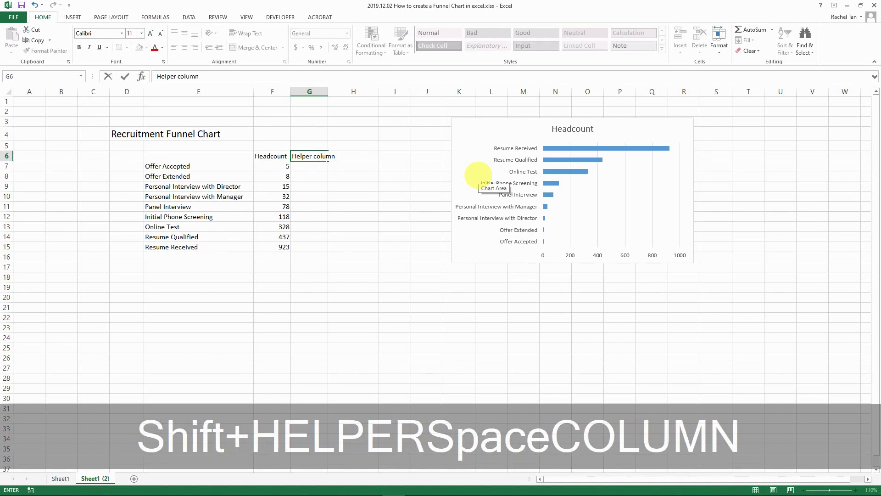
key(Tab)
key(Left)
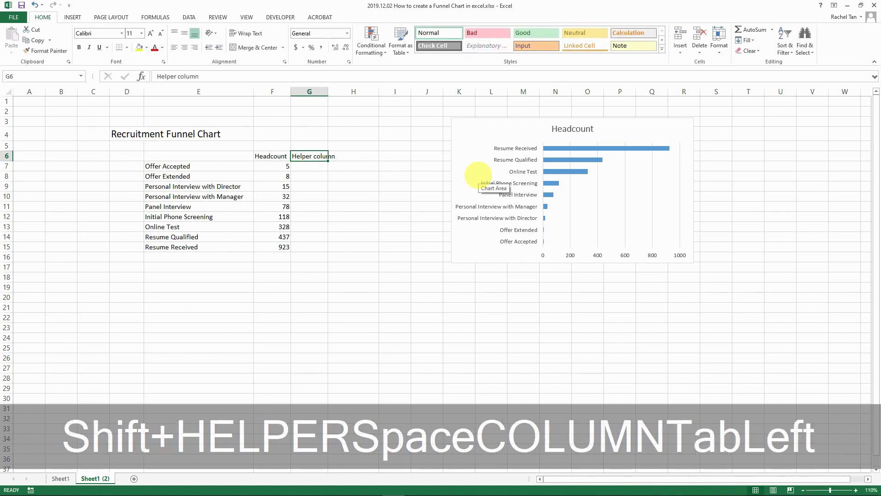
key(Down)
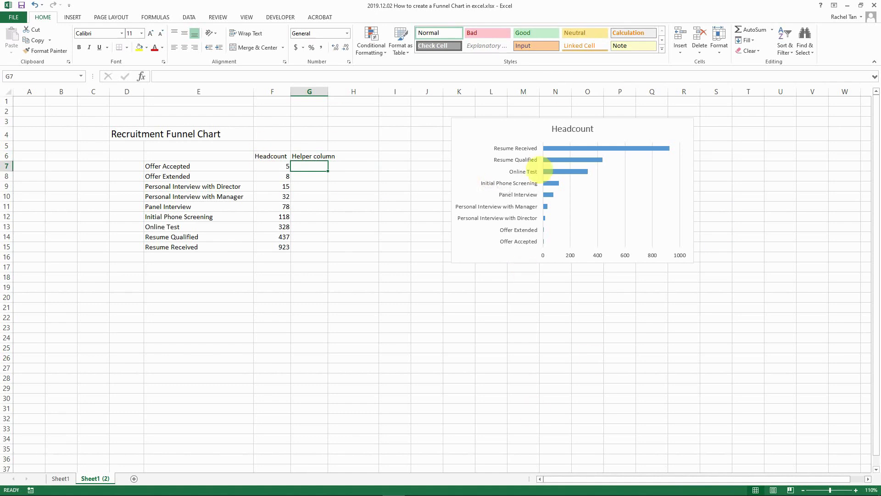
Step: Enlarge the Headcount chart and compare it with Sheet1's finished funnel
click(461, 257)
drag(450, 263, 433, 303)
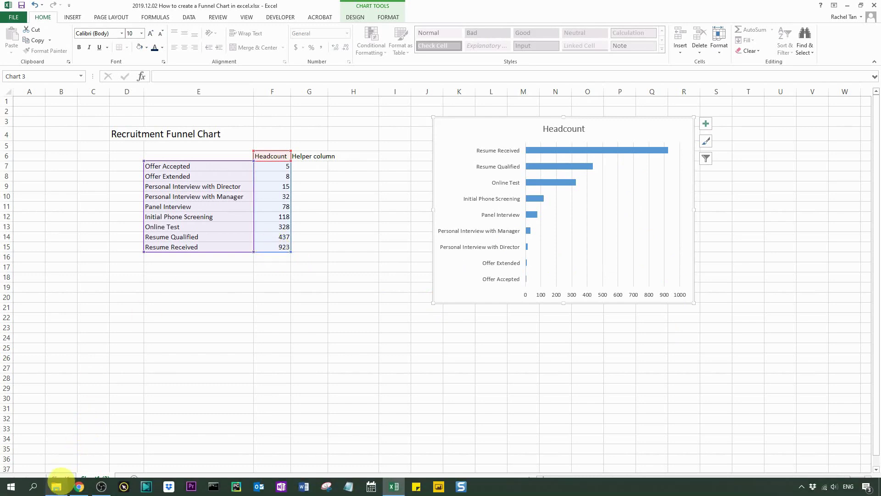
click(60, 475)
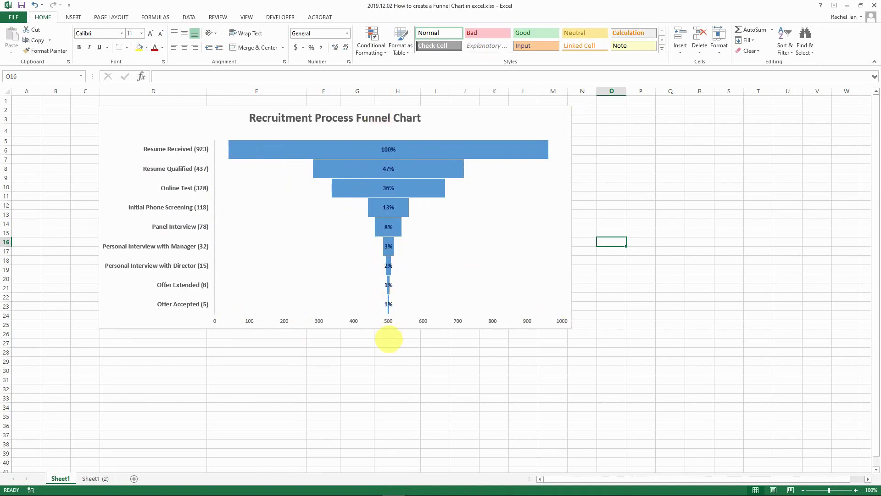
click(103, 478)
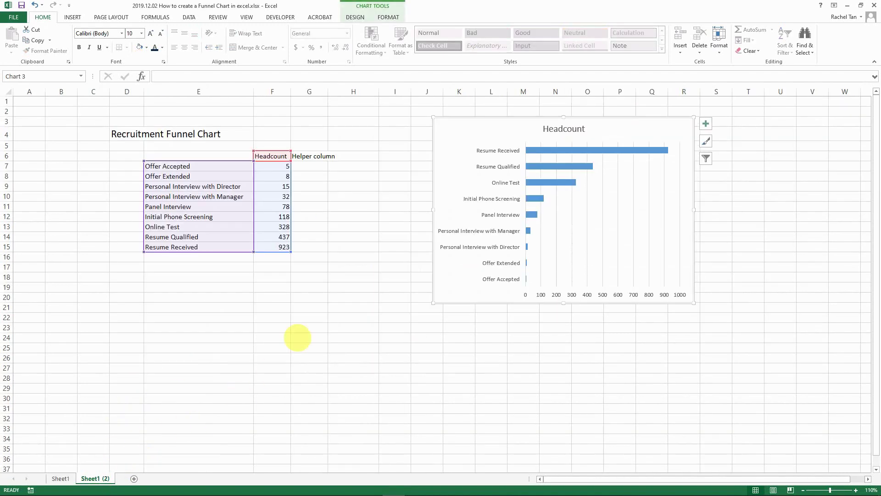
click(310, 176)
click(301, 247)
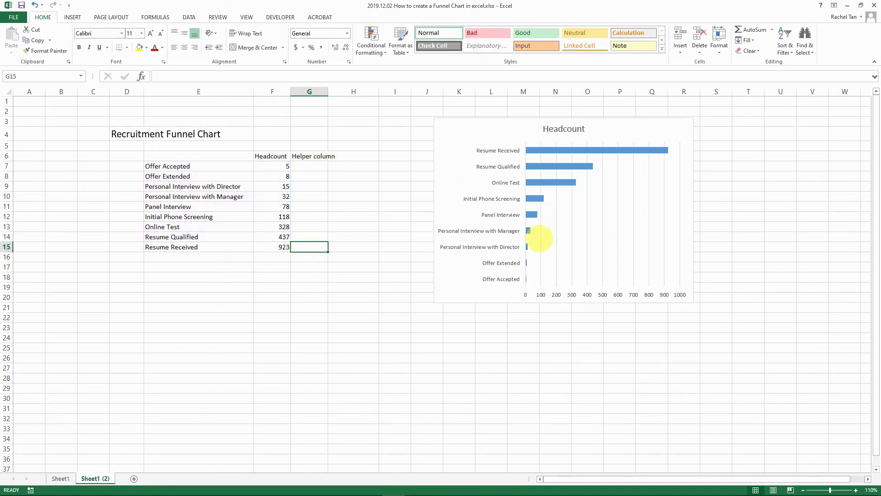
Step: Enter =(1000-F15)/2 in G15 and fill it up through G7
text(=)
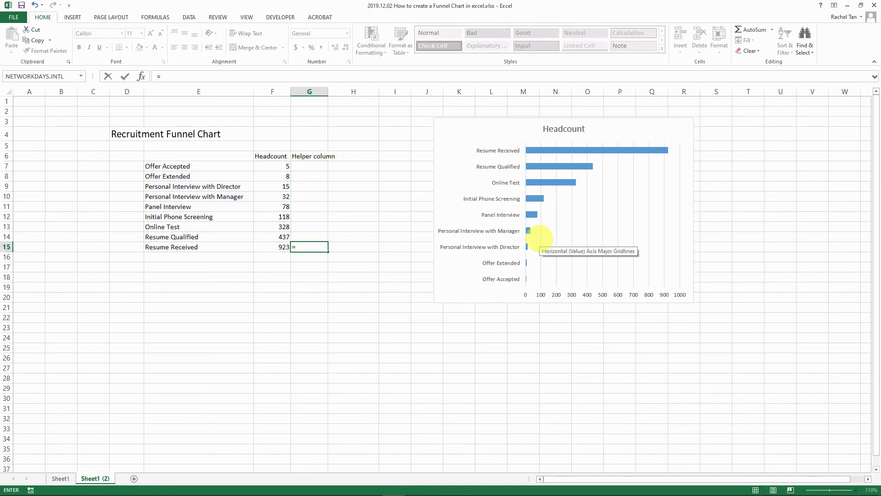
text(()
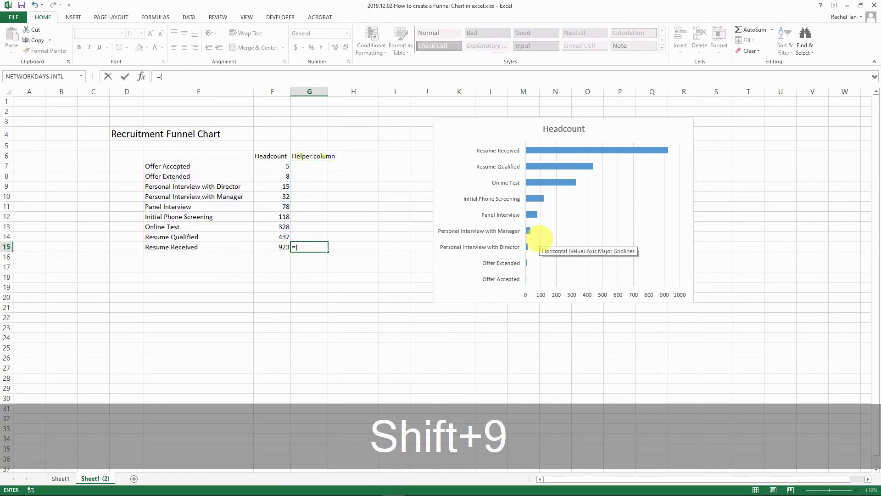
text(1000)
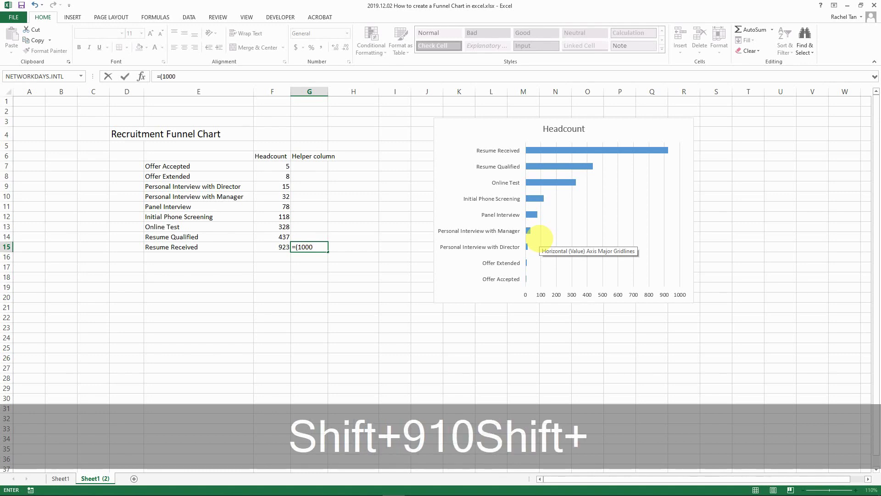
text())
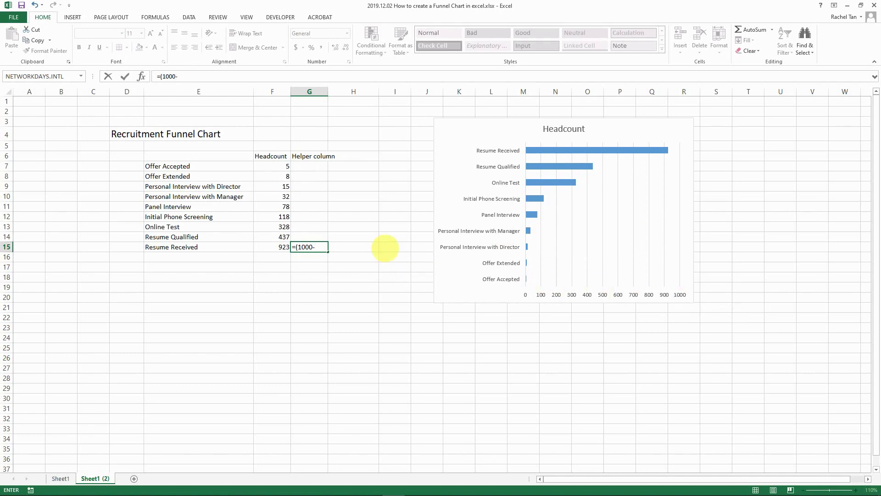
click(274, 248)
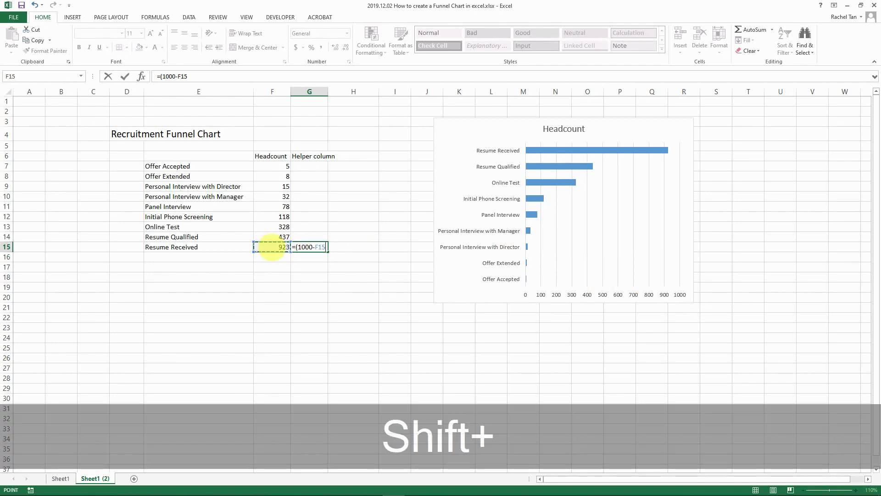
text())
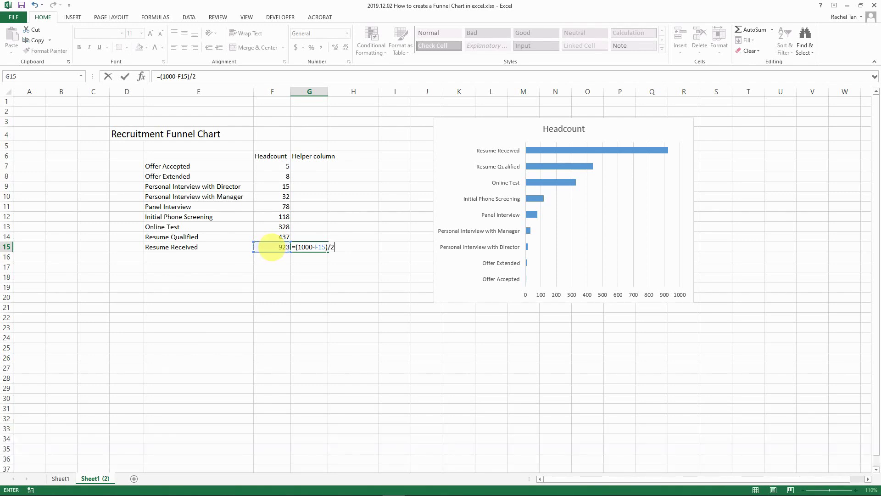
text(/2)
key(Return)
key(Up)
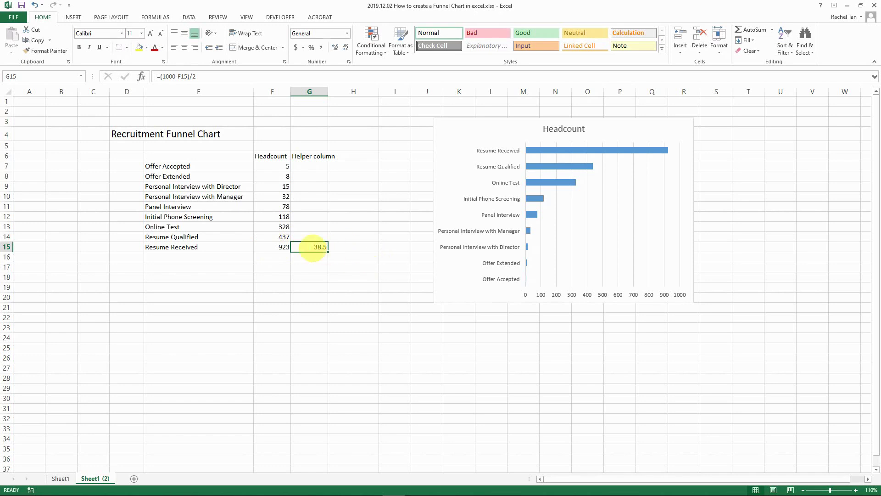
drag(325, 252, 323, 166)
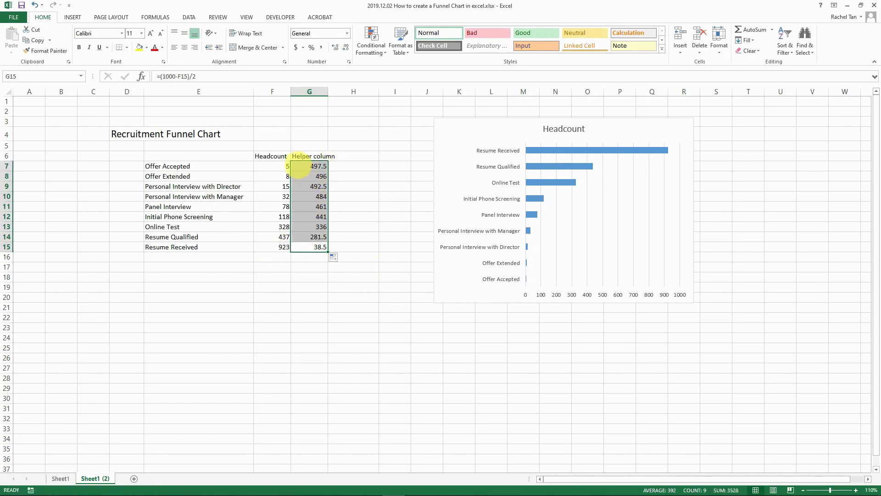
click(316, 174)
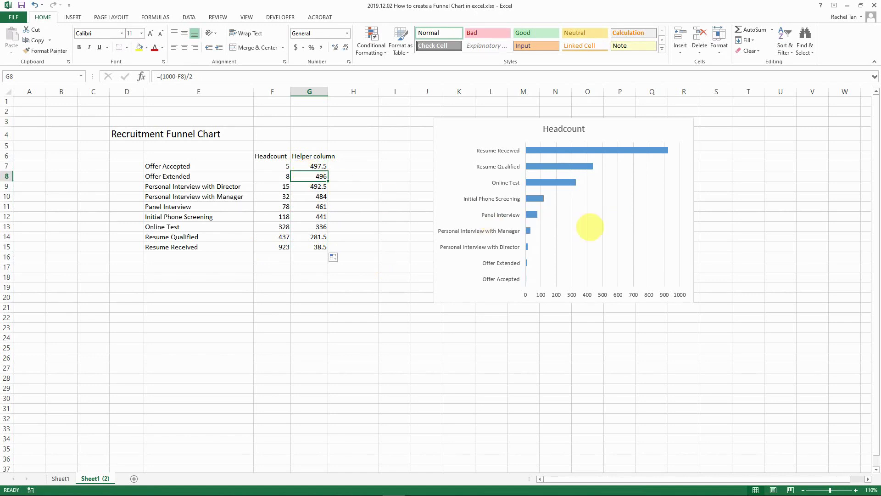
click(571, 222)
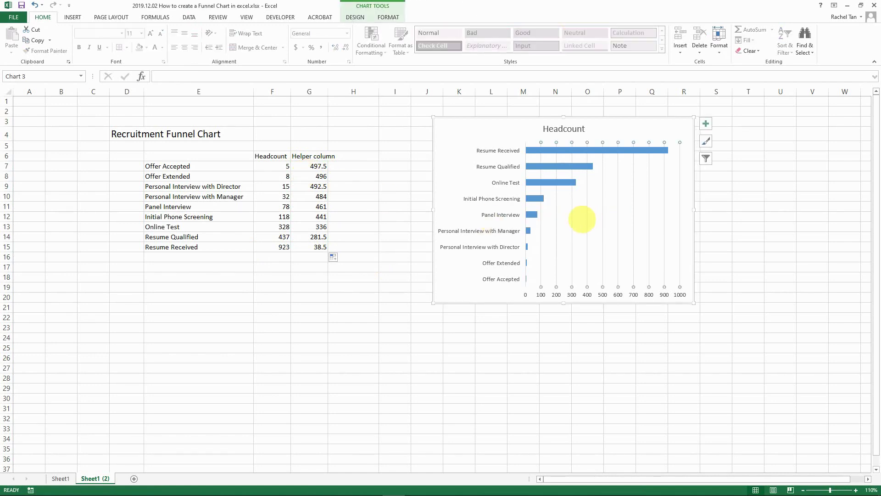
Step: Add a chart series named from G6 with values G7:G15 via Select Data
click(582, 219)
right_click(582, 224)
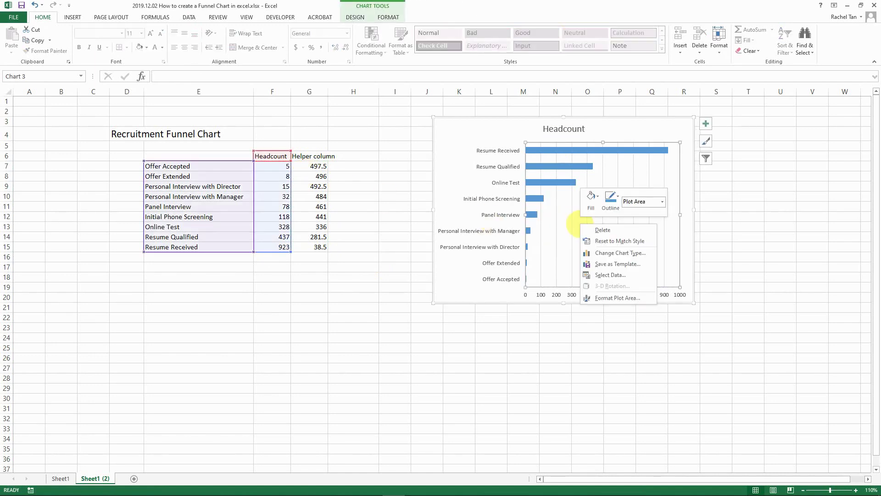
click(588, 275)
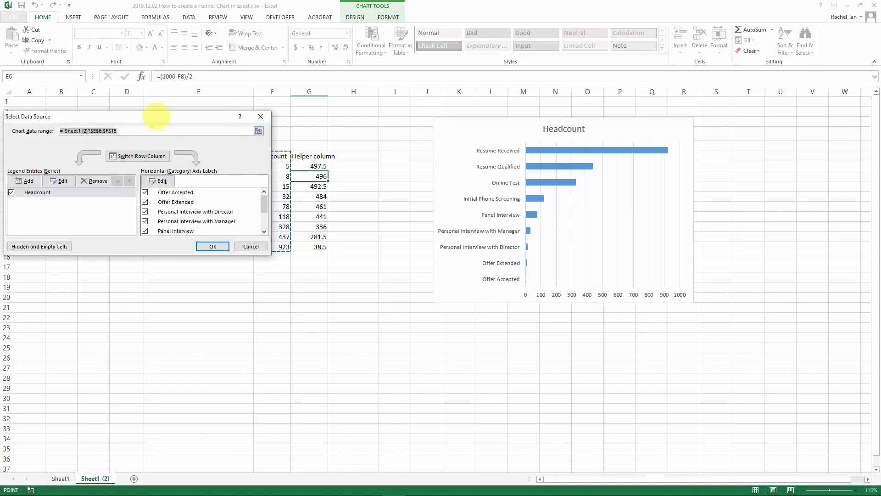
drag(153, 114, 378, 143)
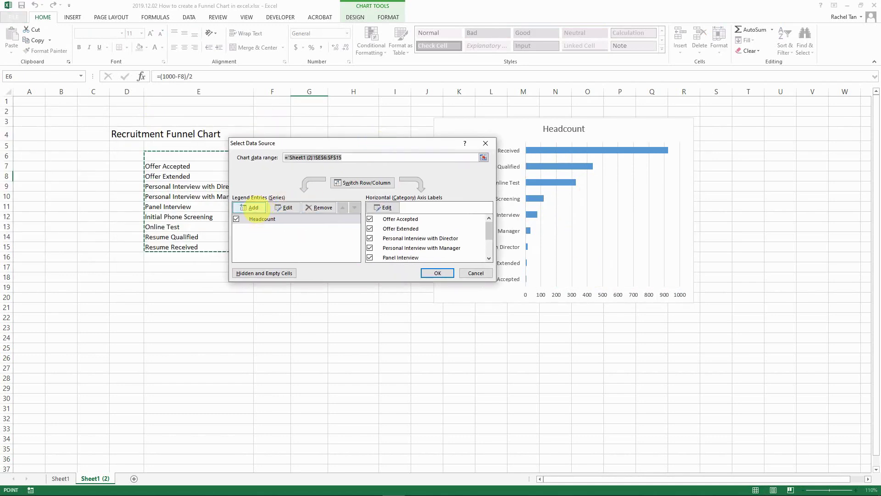
click(260, 219)
click(253, 208)
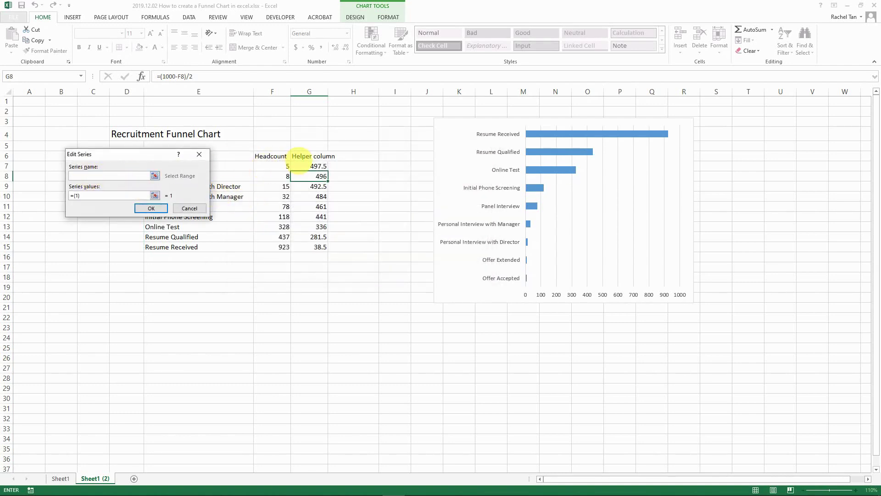
click(298, 156)
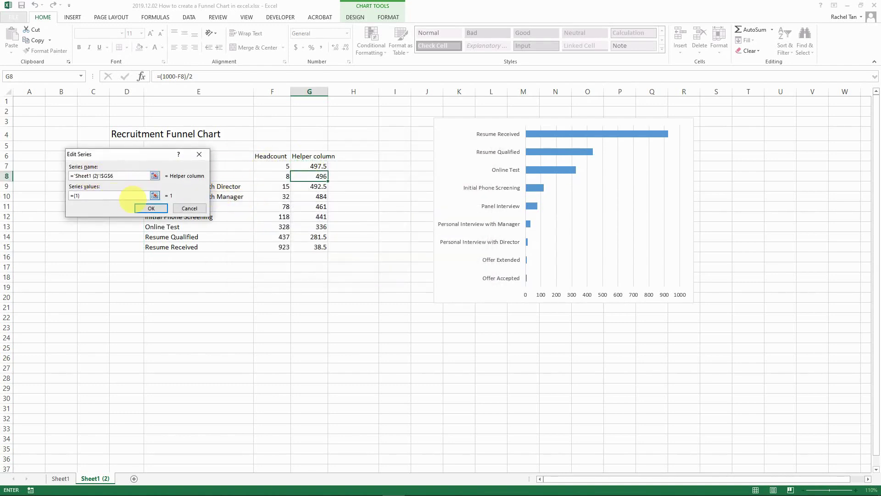
drag(315, 166, 324, 248)
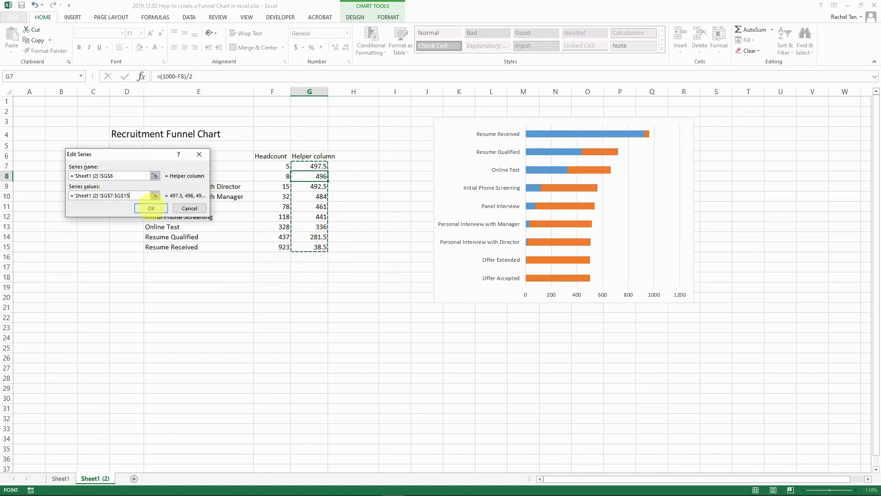
click(151, 208)
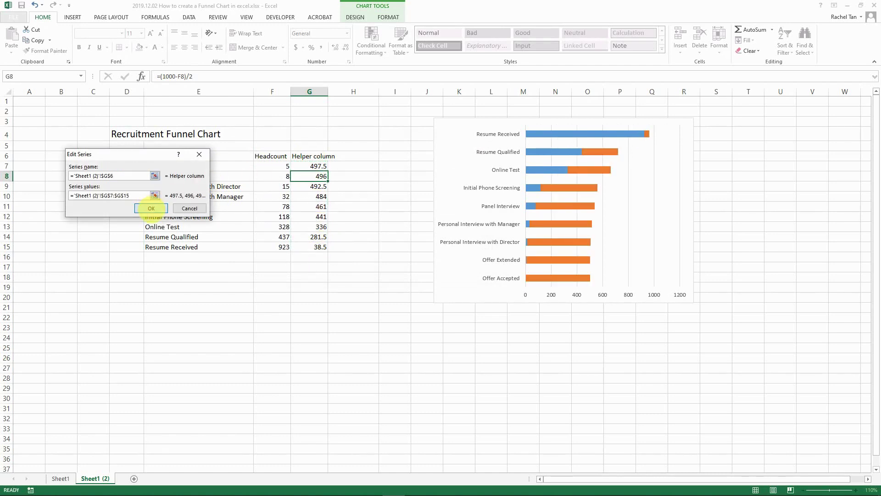
click(151, 208)
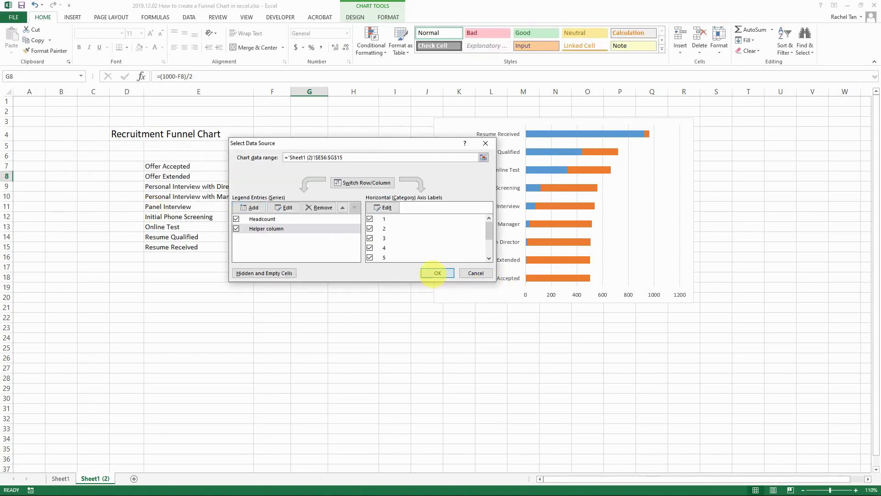
click(434, 273)
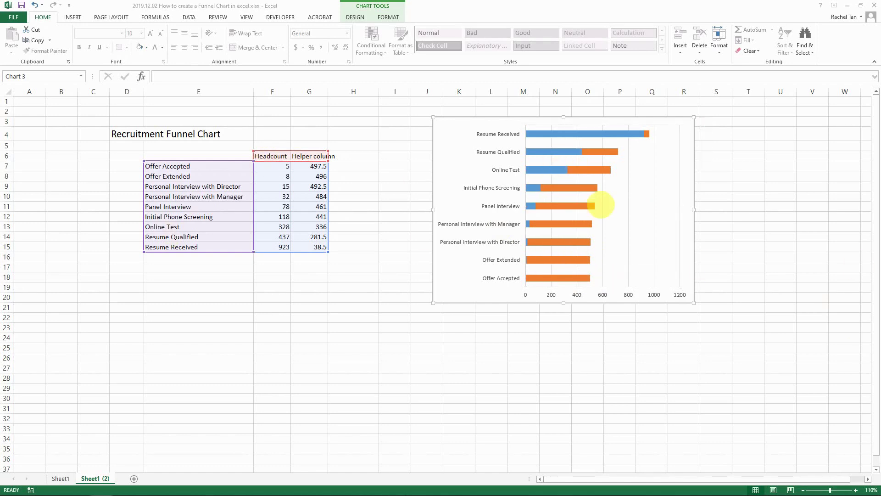
Step: Move the Helper column series above Headcount in Select Data Source
click(597, 205)
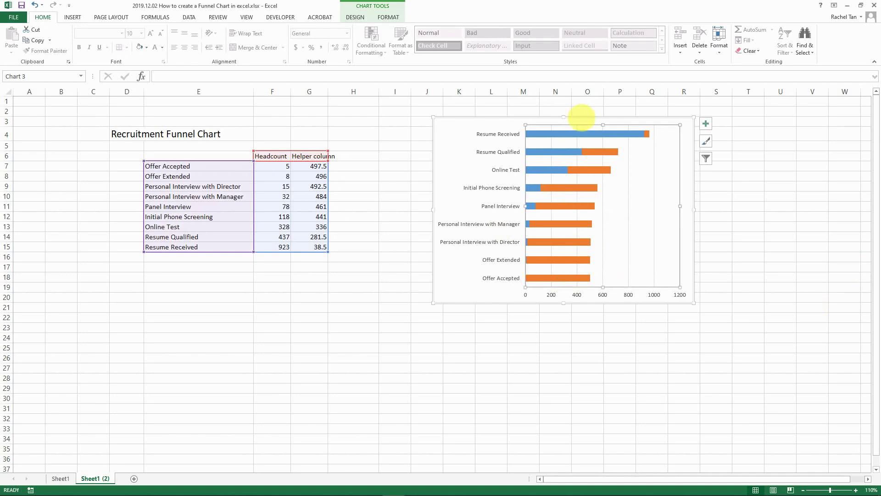
right_click(615, 211)
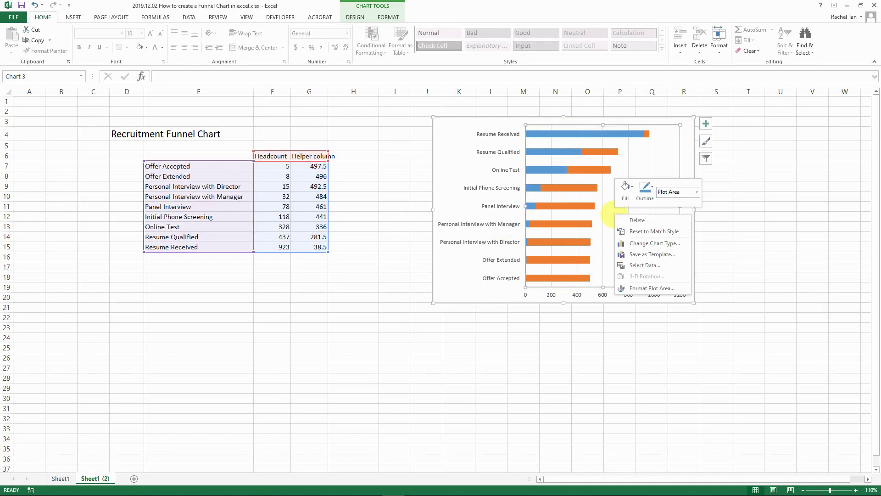
click(645, 265)
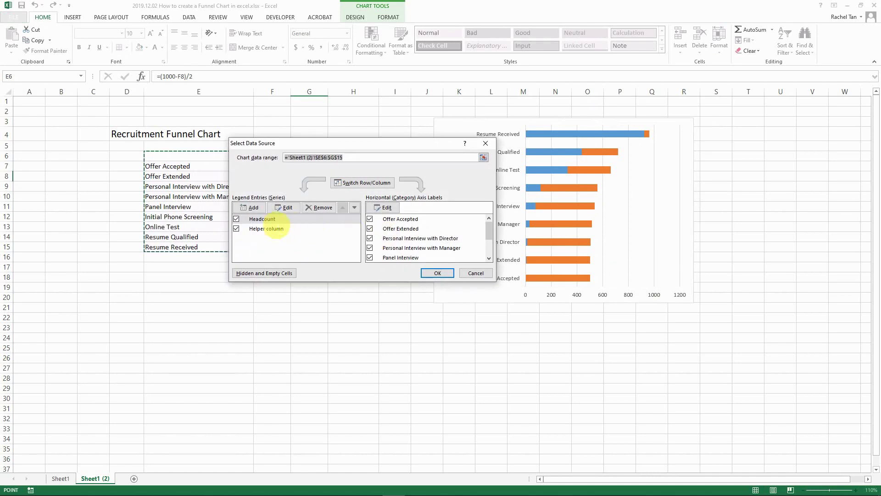
click(263, 218)
click(264, 228)
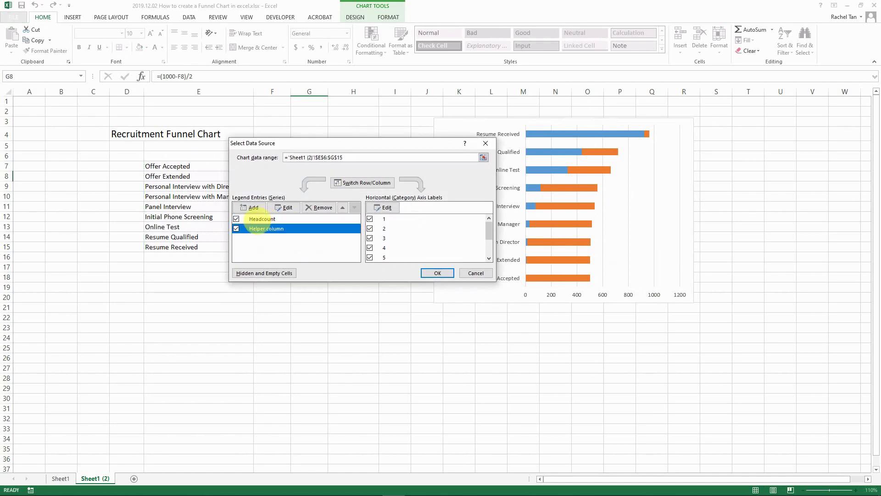
click(262, 219)
click(265, 228)
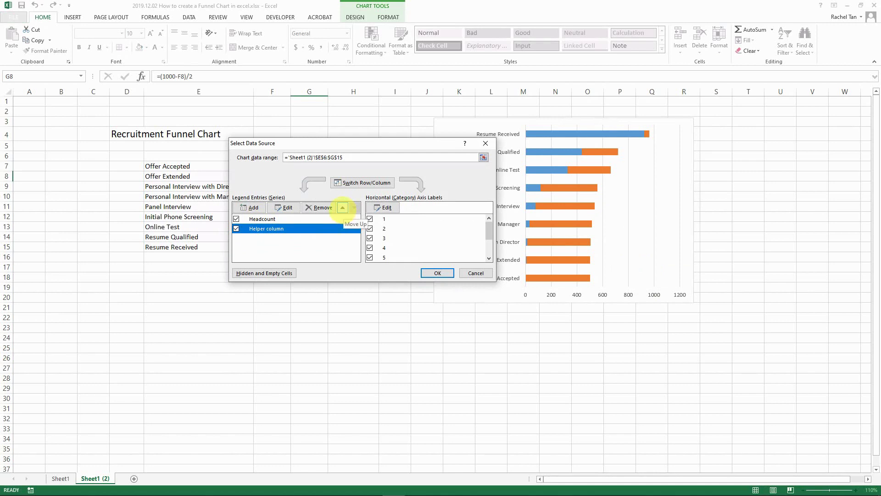
click(343, 208)
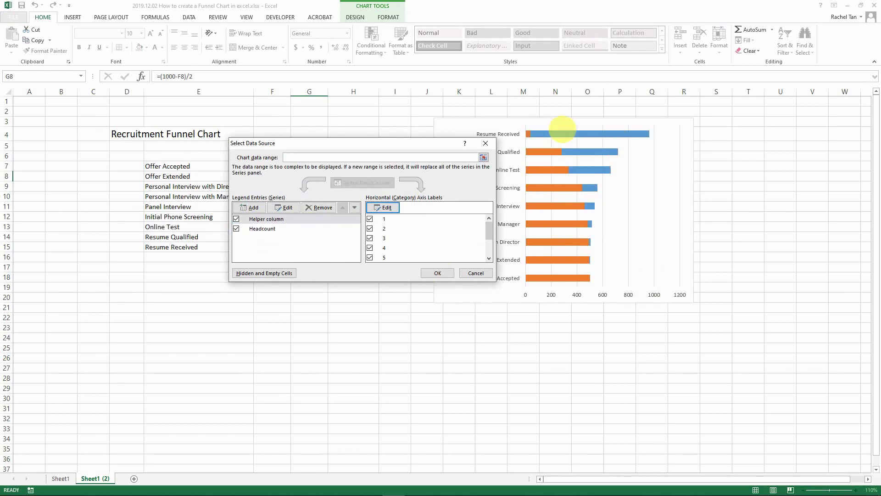
key(Return)
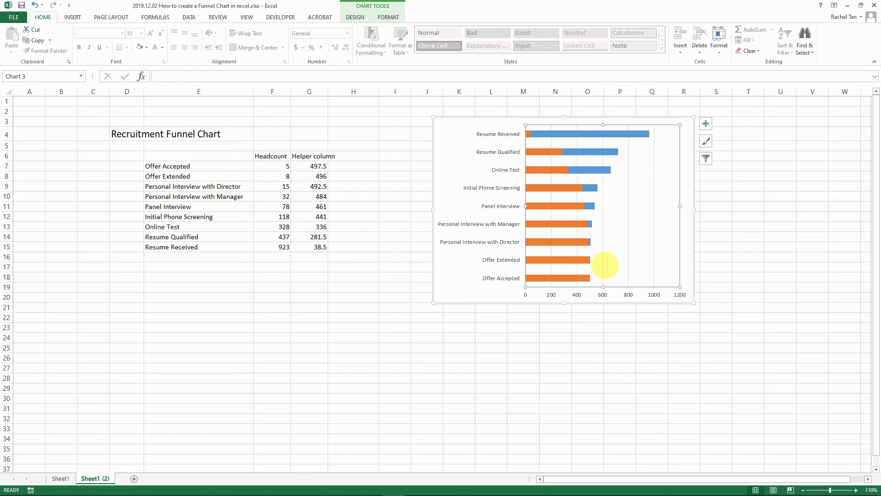
Step: Set the horizontal axis Maximum bound to 1000, then select the Headcount series
drag(504, 118, 473, 118)
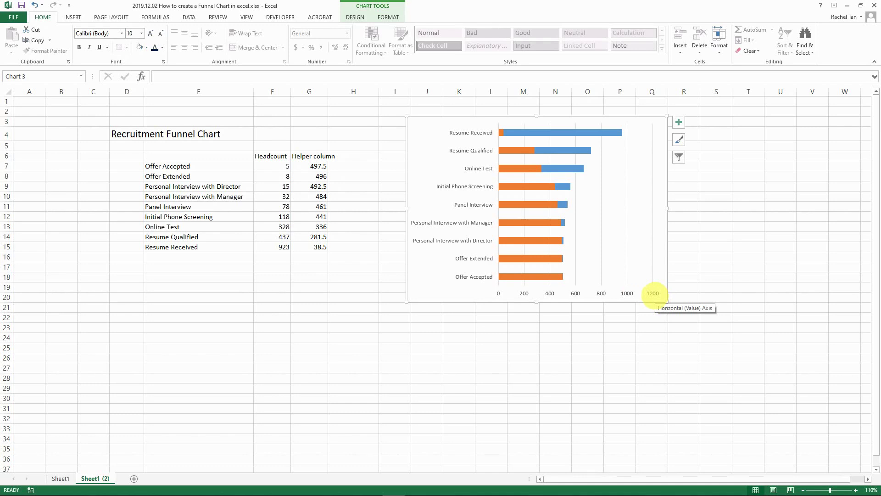
double_click(653, 293)
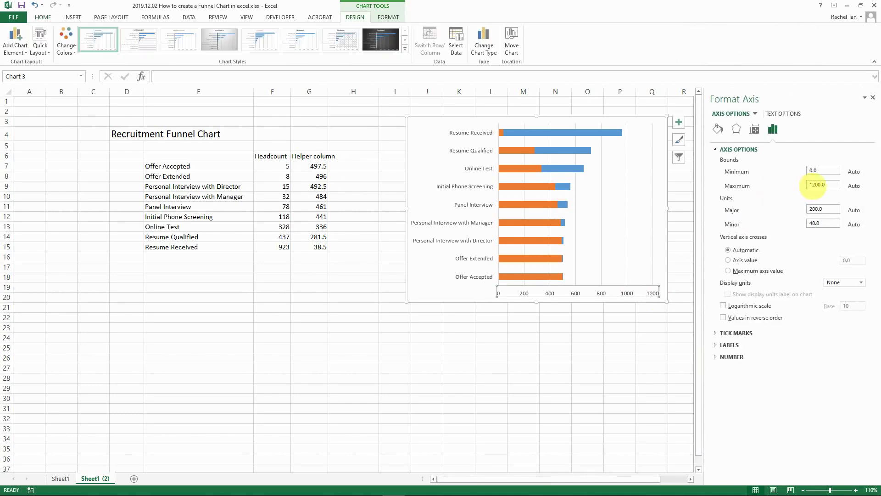
click(816, 185)
key(Return)
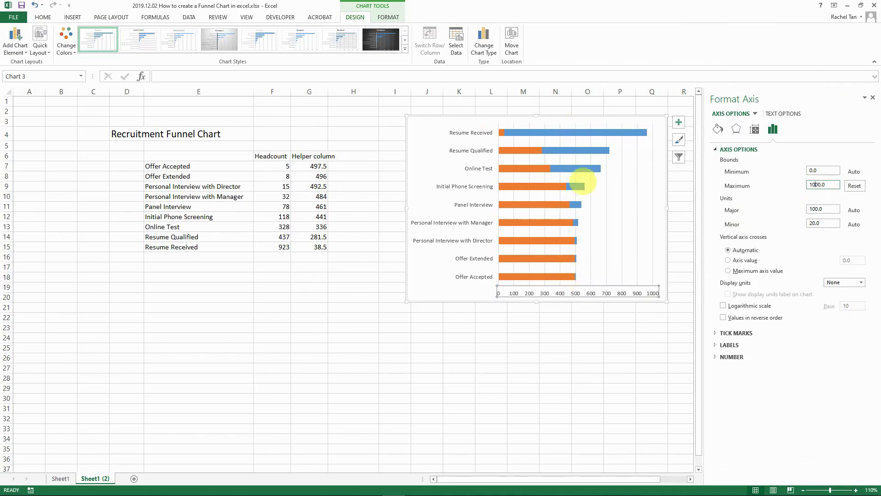
mouse_move(561, 133)
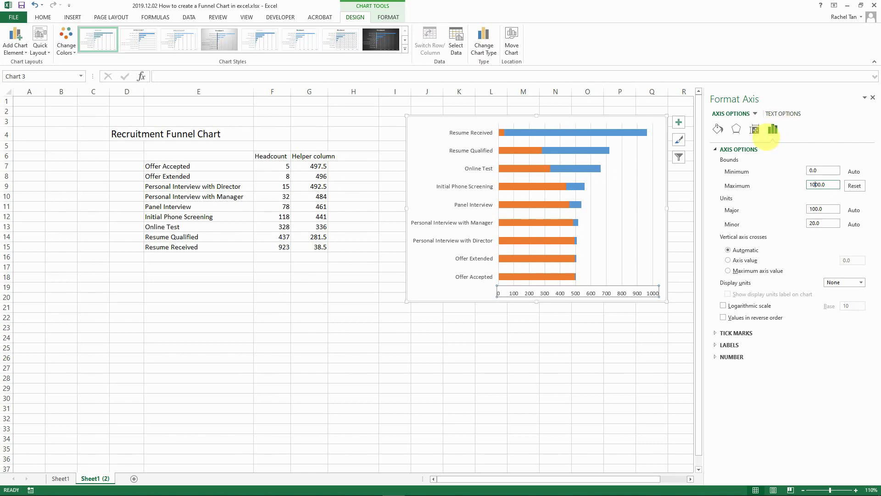
click(594, 132)
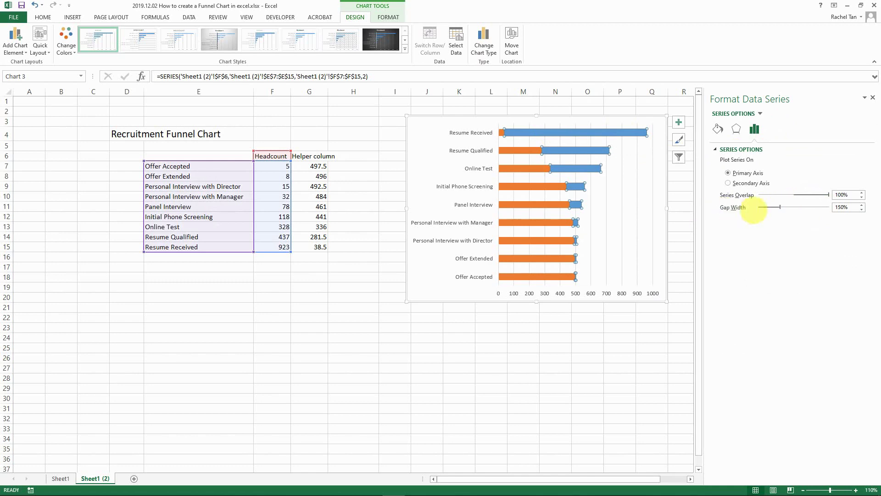
Step: Set the data series Gap Width to 0%
drag(773, 207, 749, 208)
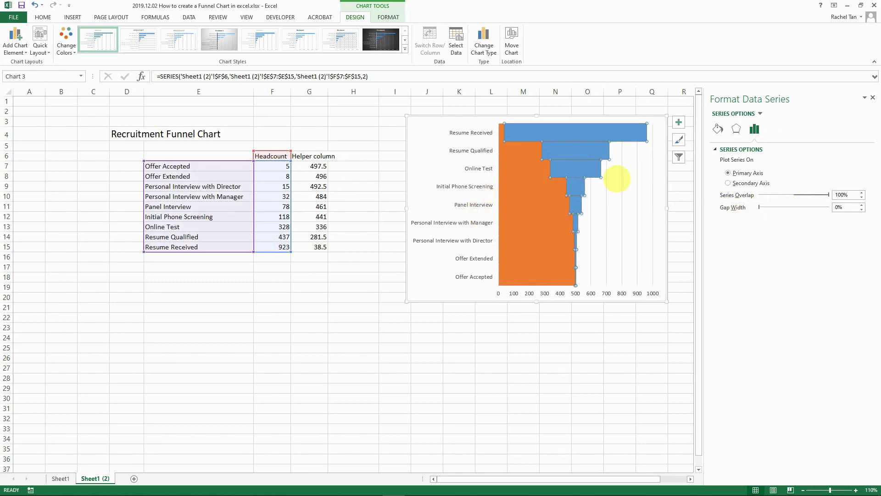
mouse_move(581, 153)
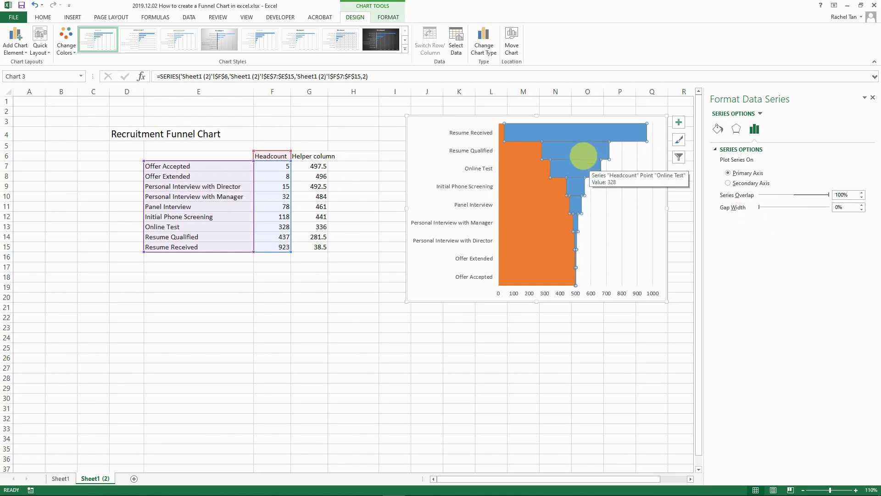
click(615, 161)
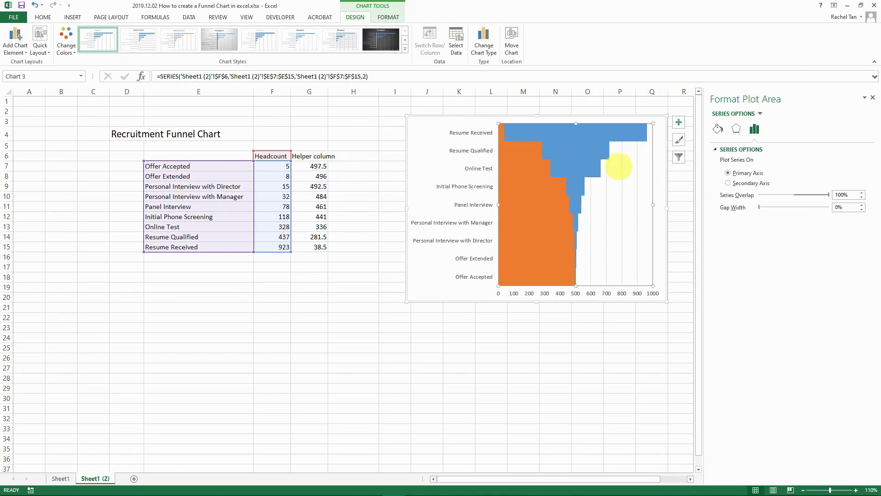
click(569, 153)
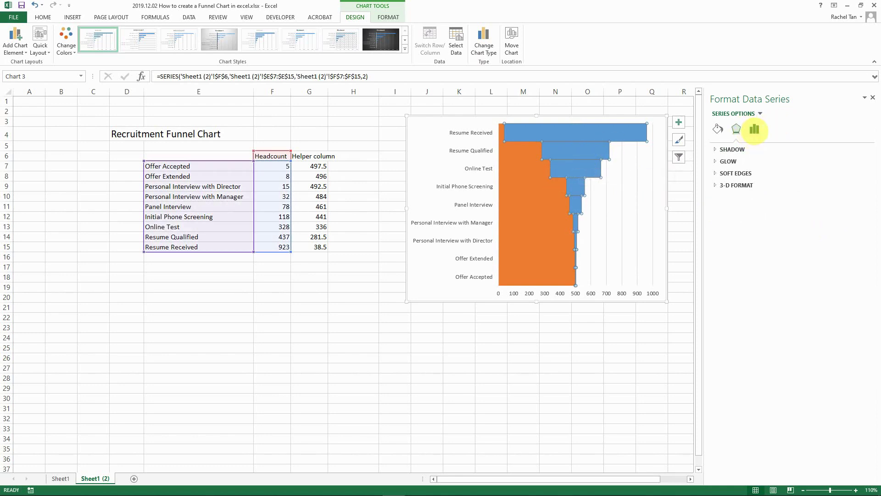
click(754, 129)
Step: Give the blue Headcount bars a solid white border line
click(718, 129)
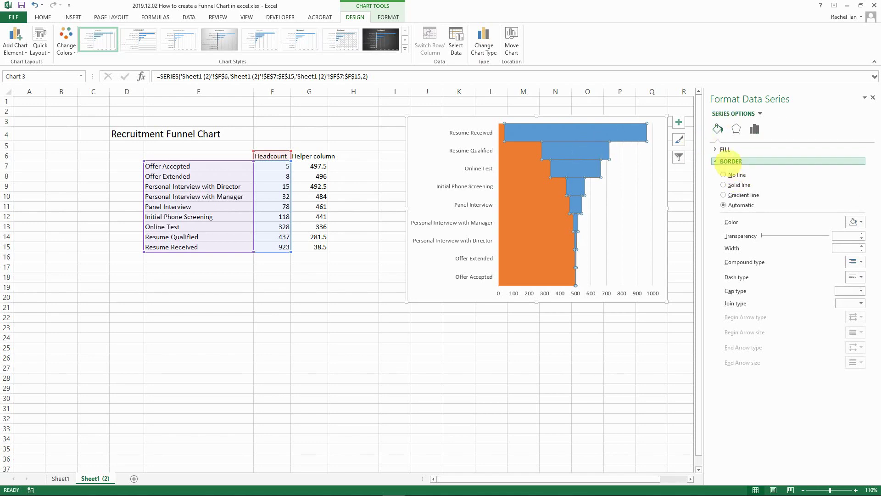
click(724, 185)
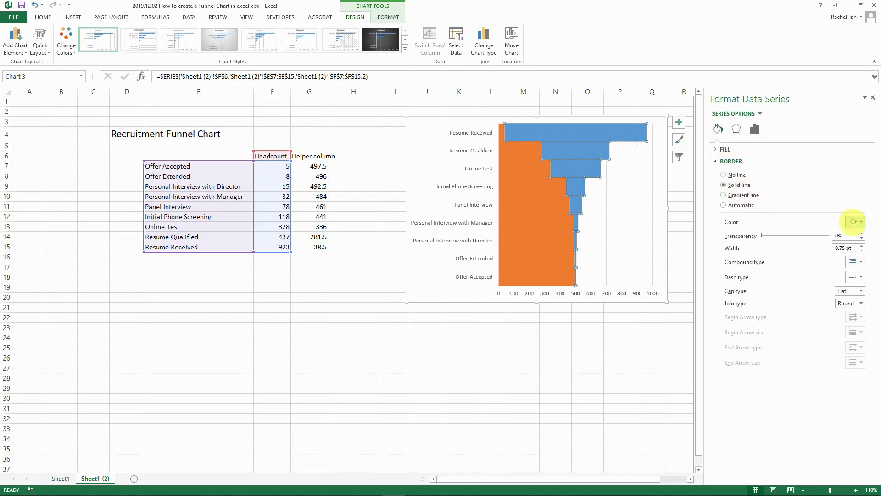
click(855, 222)
click(829, 242)
click(622, 189)
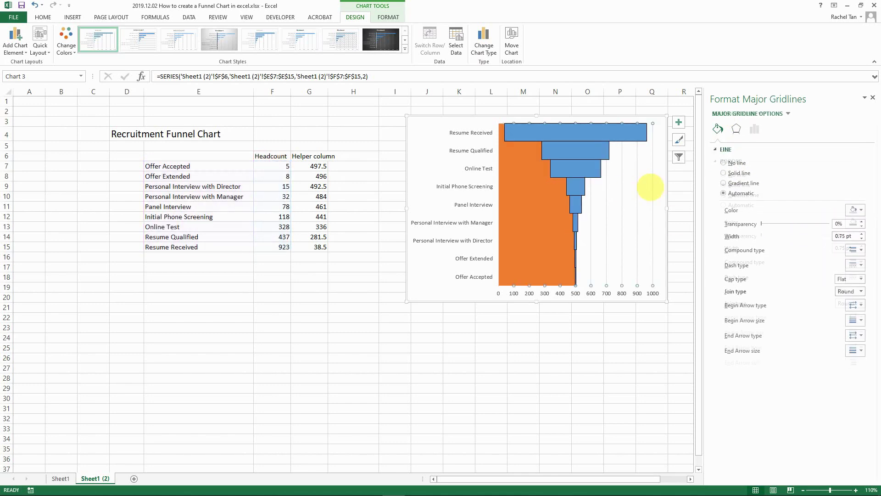
click(603, 151)
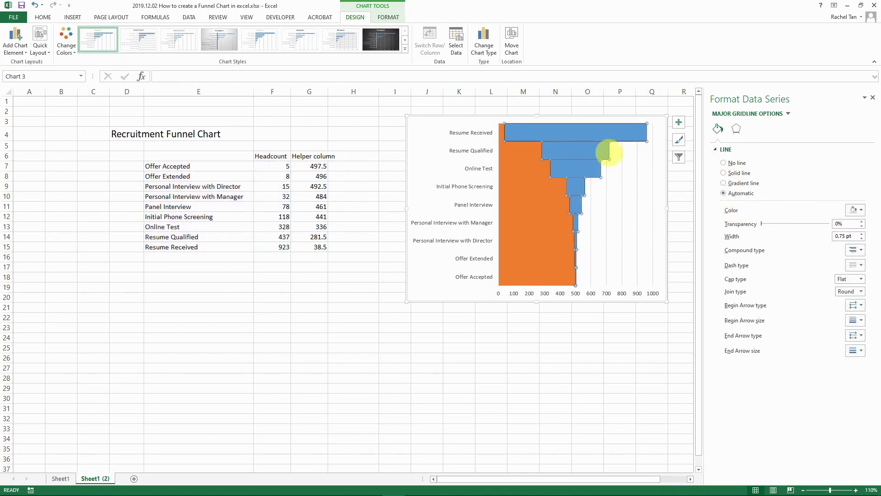
click(855, 222)
click(812, 243)
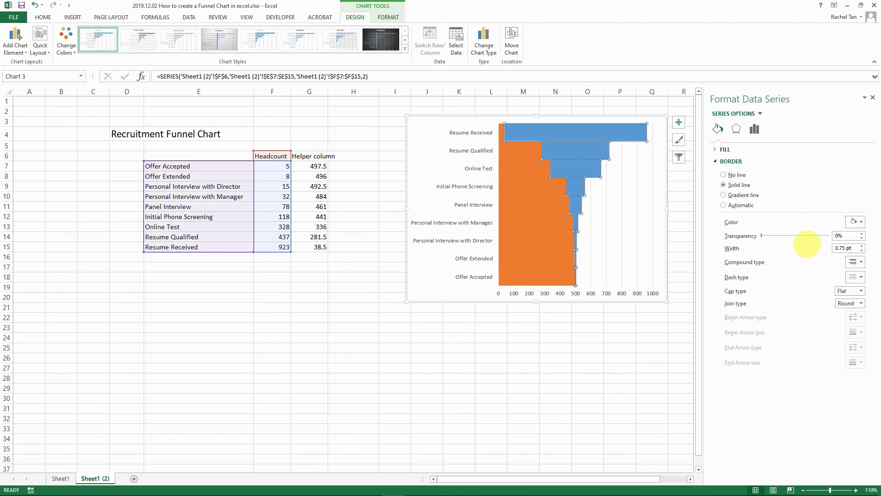
click(610, 206)
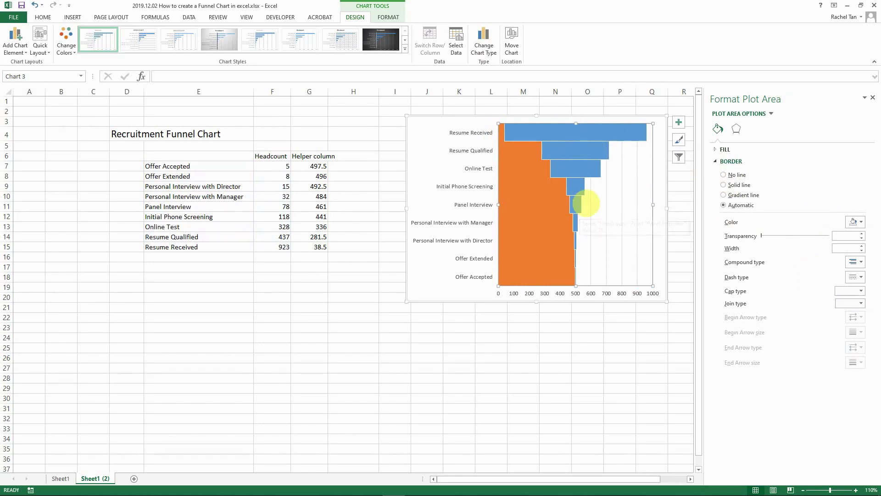
click(873, 97)
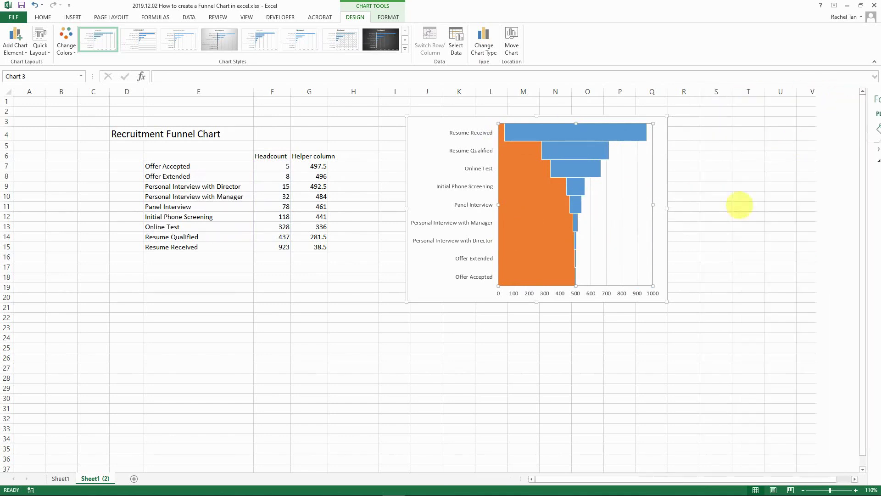
Step: Enlarge the chart and fill the orange Helper column bars white
drag(432, 118, 409, 132)
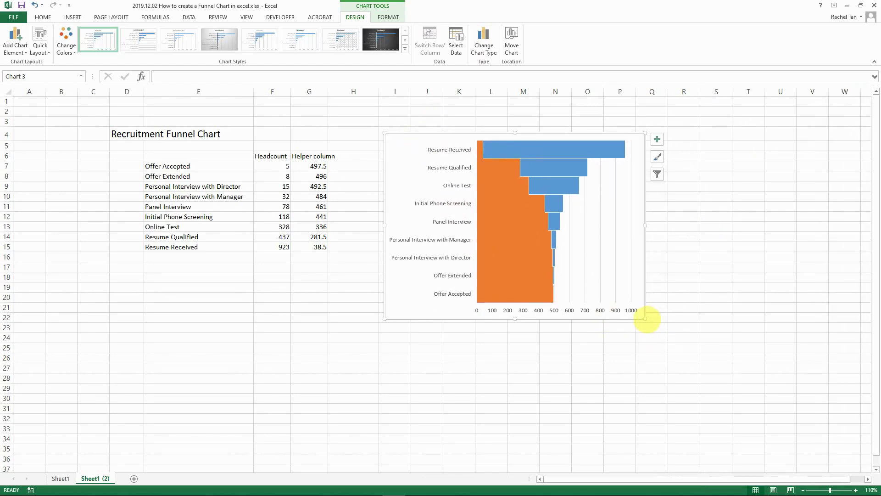
drag(654, 322, 762, 310)
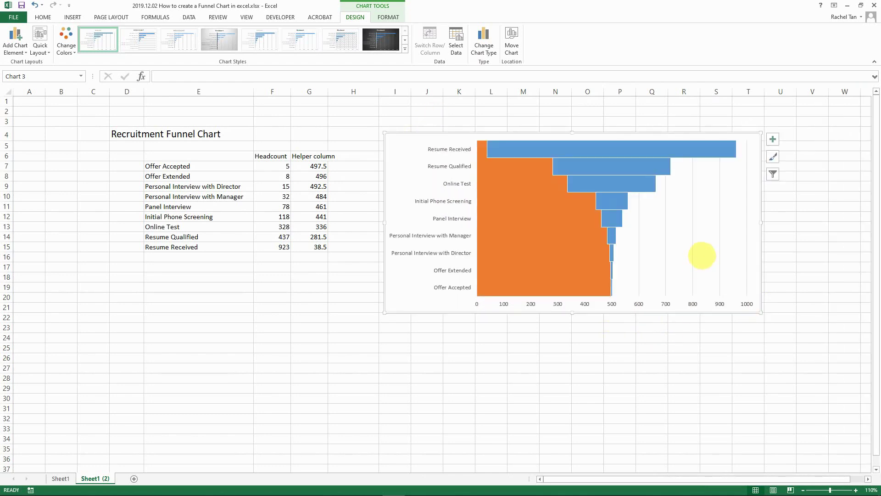
click(569, 245)
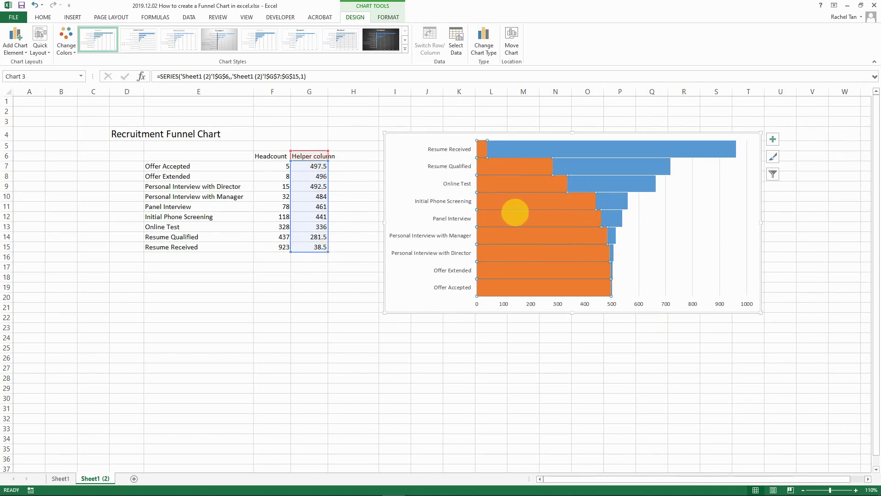
right_click(516, 219)
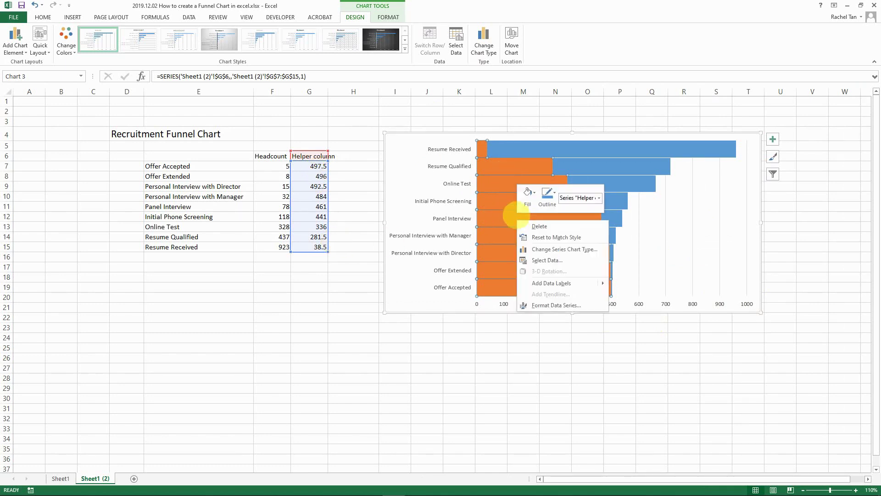
click(527, 193)
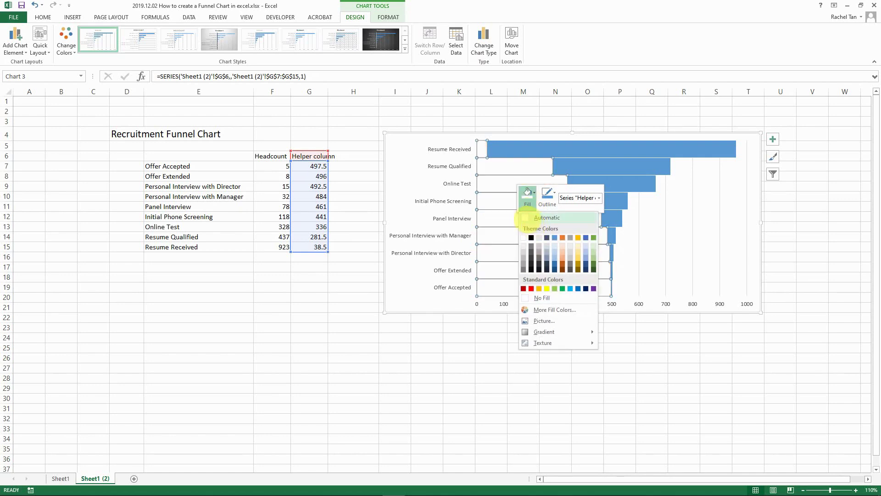
click(524, 237)
click(666, 253)
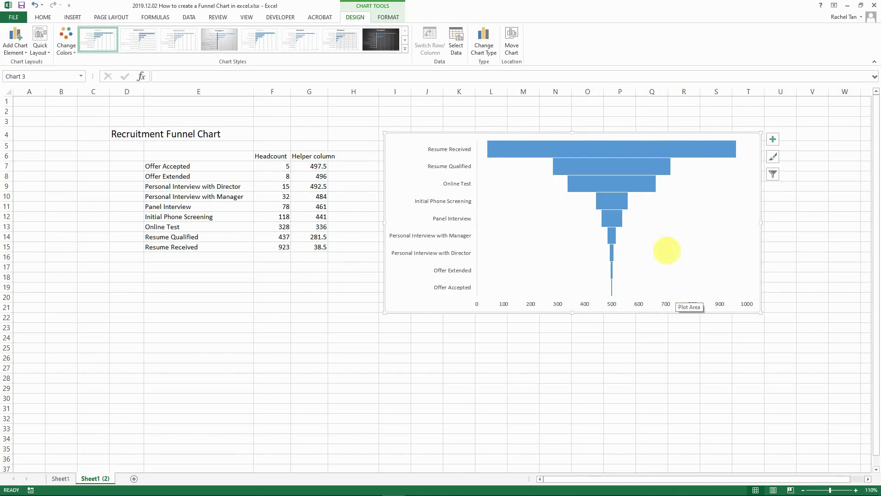
Step: Delete the vertical gridlines and resize the chart
key(Delete)
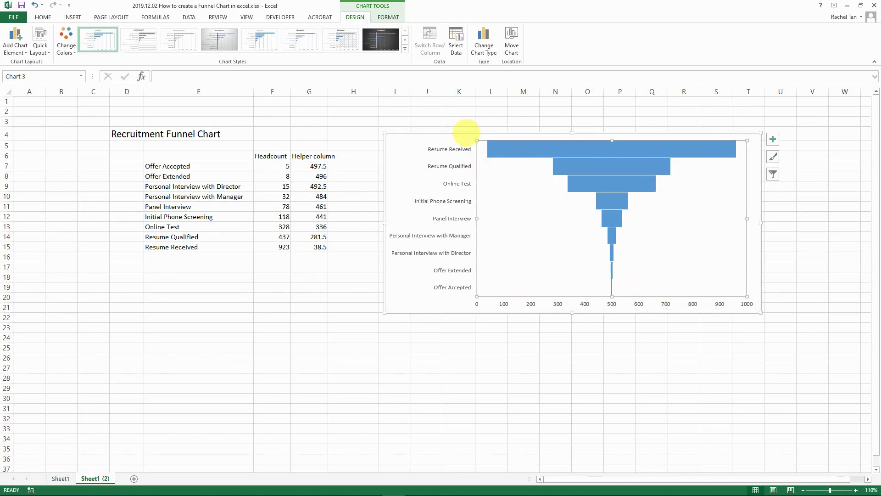
drag(522, 132, 502, 124)
drag(740, 303, 754, 309)
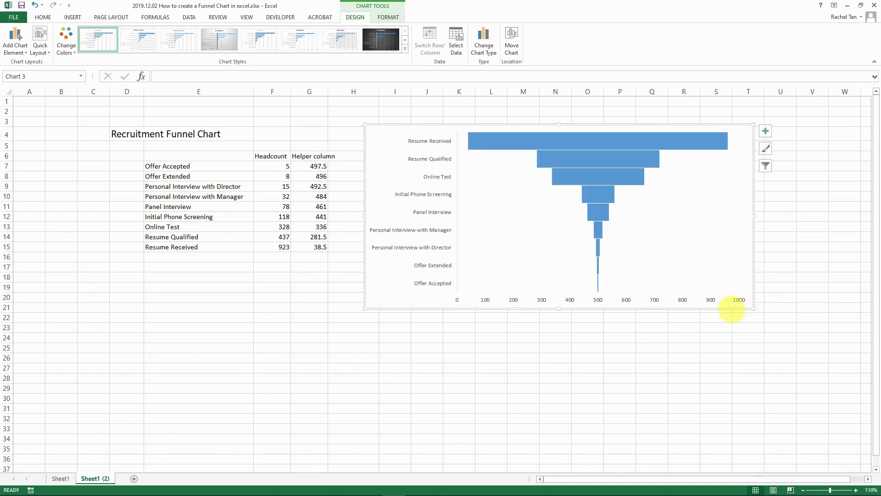
Step: Compare with Sheet1's chart, then move the funnel chart right on Sheet1 (2)
click(58, 477)
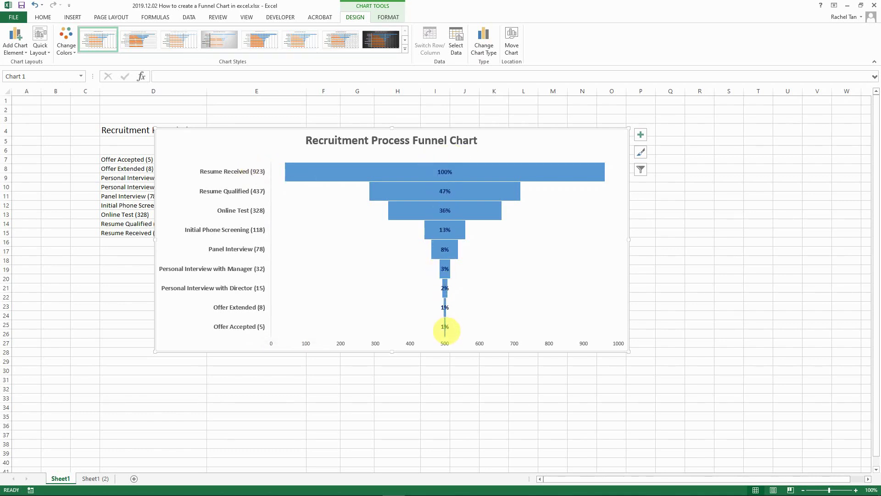
click(90, 478)
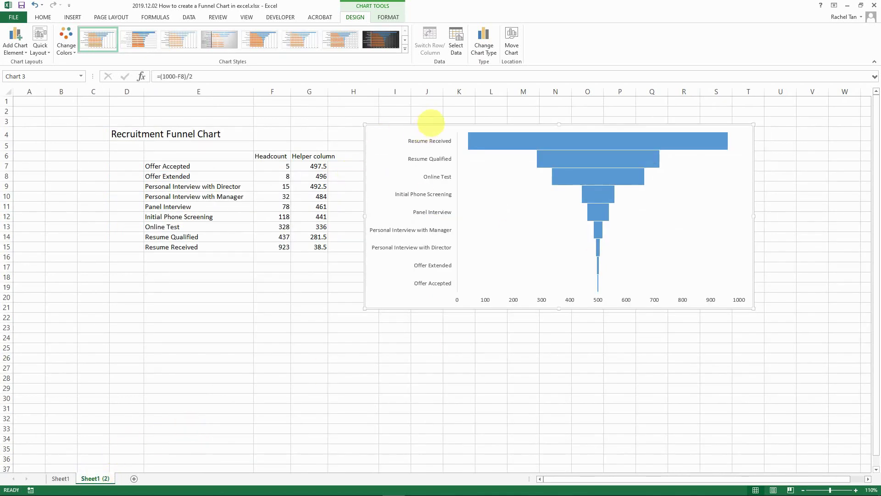
drag(419, 120, 501, 121)
click(437, 125)
drag(437, 125, 476, 123)
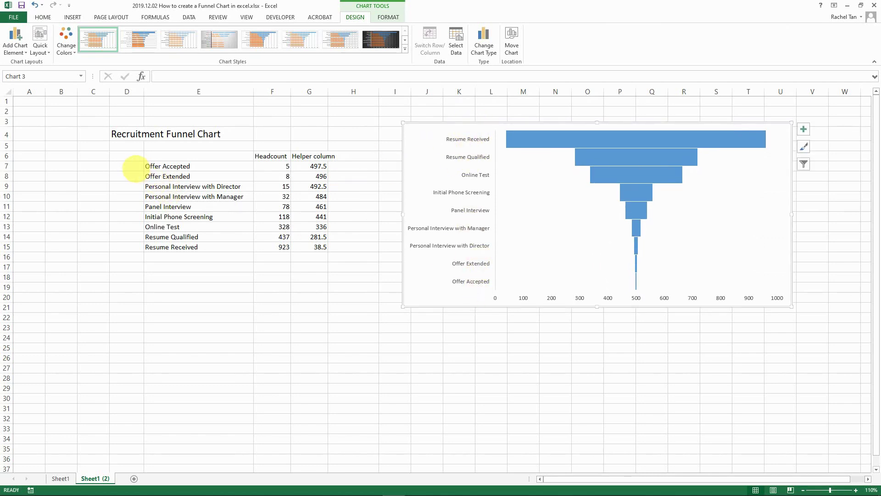
Step: Enter the header 'Axis' in D6 and widen column D
click(132, 168)
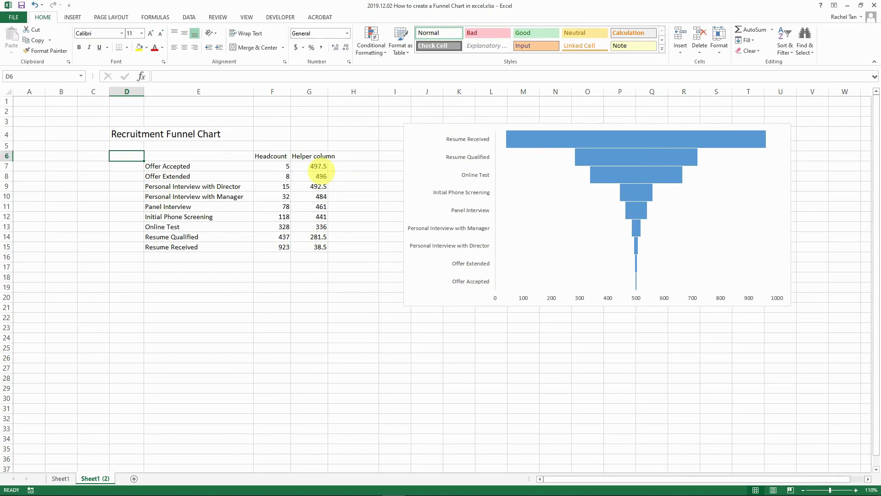
text(Axis)
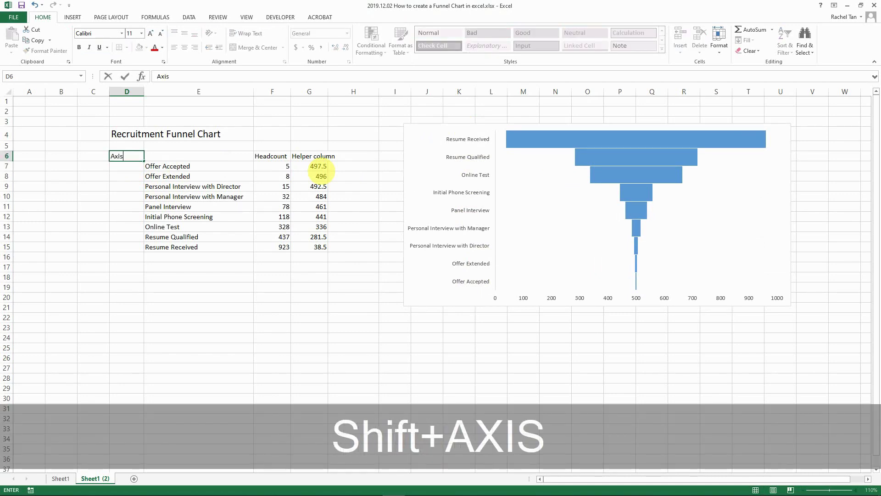
key(Tab)
drag(143, 92, 227, 91)
Step: Enter =E7&" ("&F7&")" in D7 and fill it down to D15
click(173, 163)
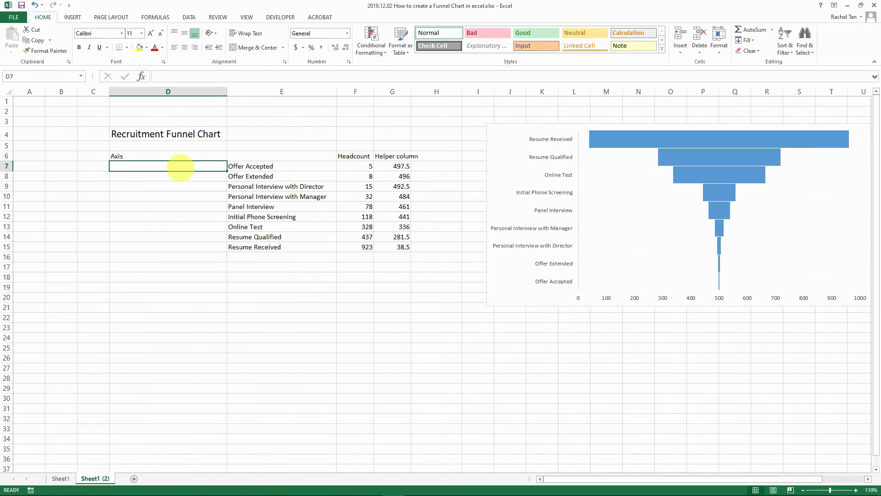
text(=)
key(Right)
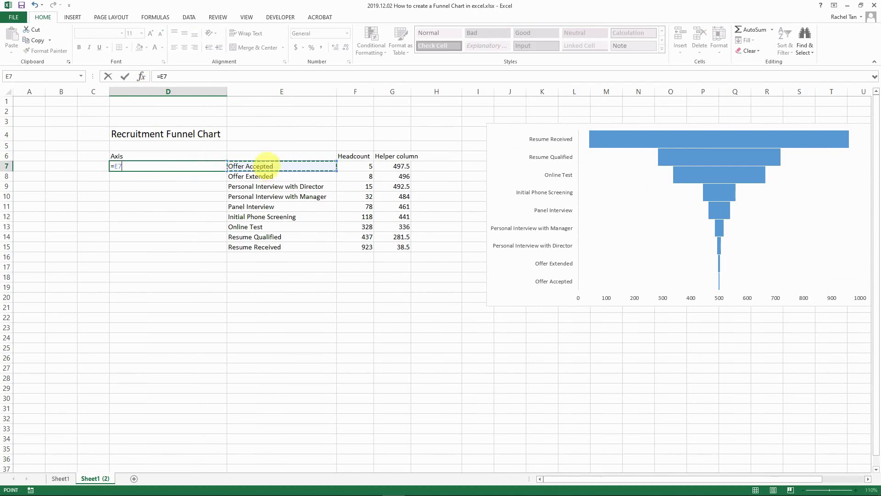
text(&)
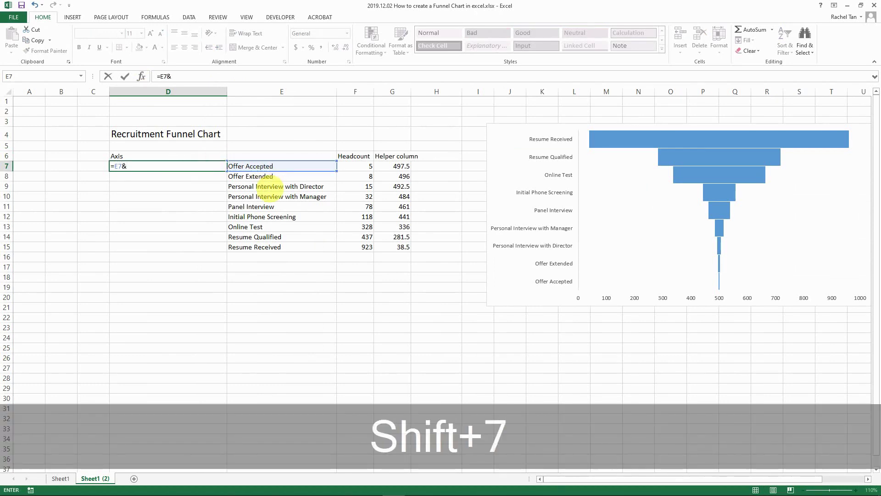
text("()
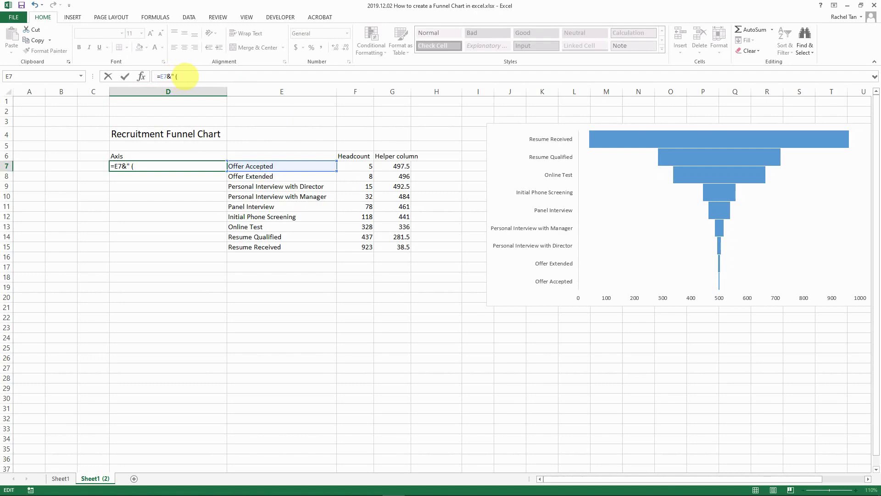
text("&)
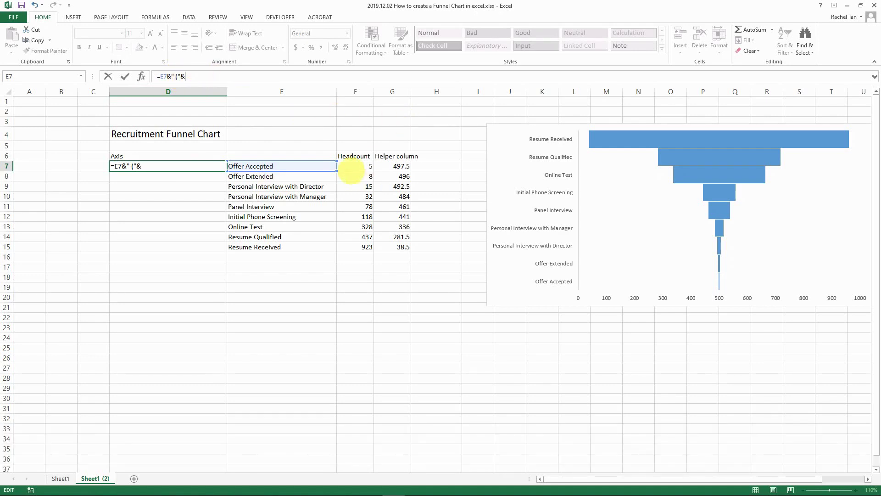
text(F7&")
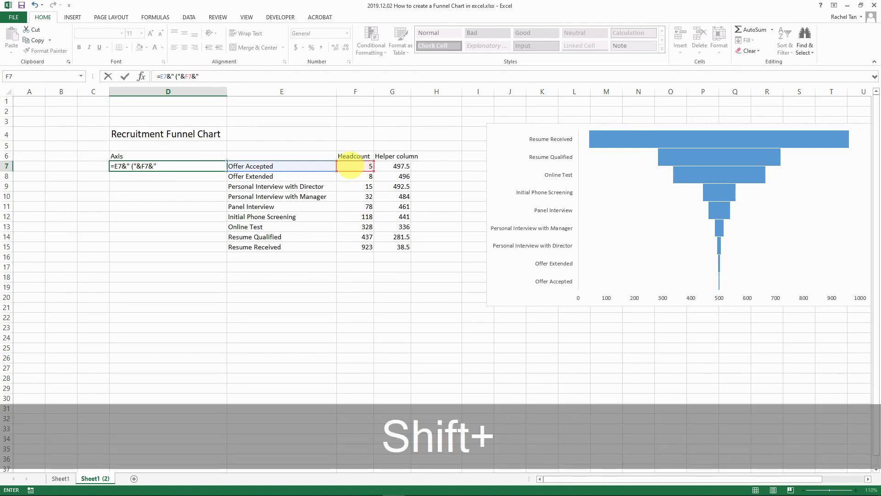
text())
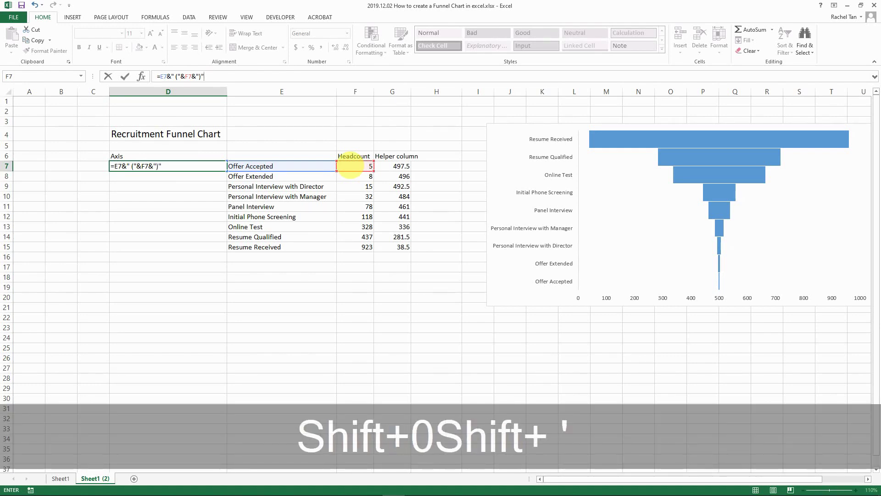
text(")
key(Return)
key(Up)
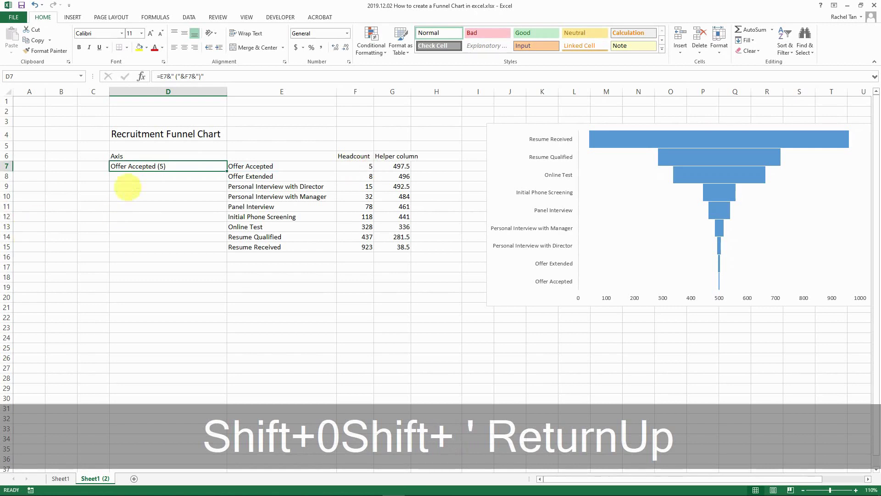
double_click(226, 171)
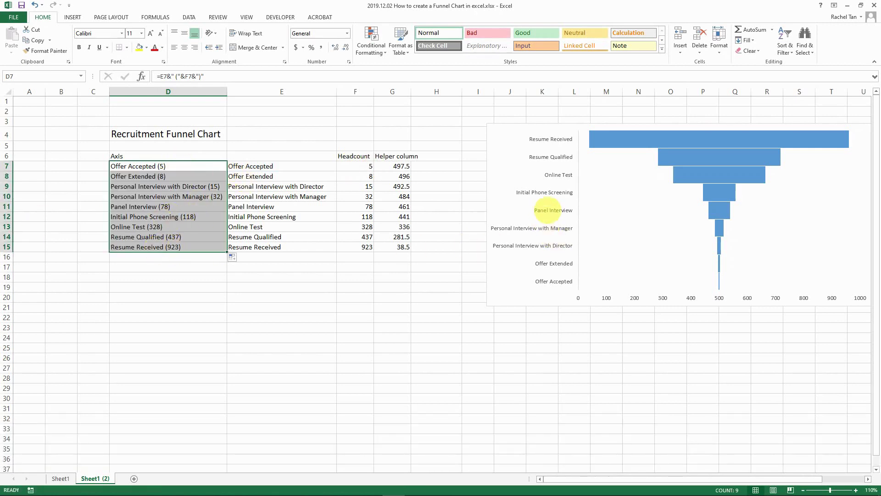
Step: Inspect the funnel chart's Select Data source settings and close them unchanged
click(548, 210)
right_click(548, 209)
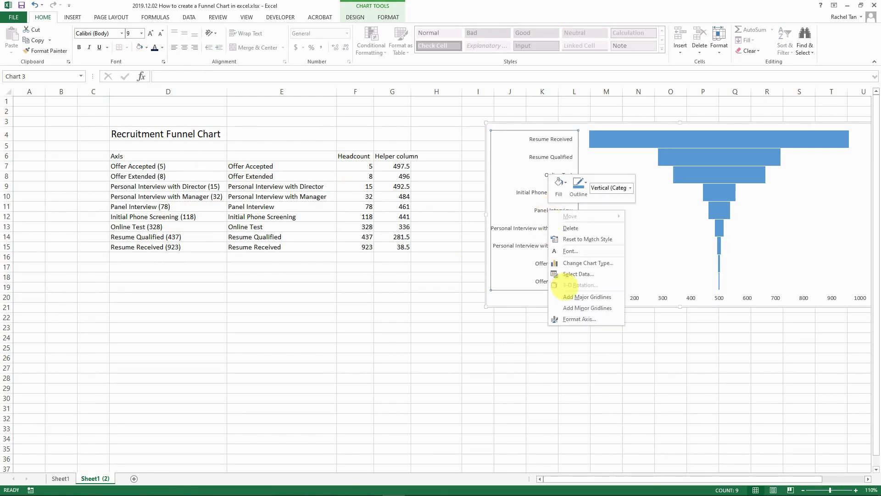
click(572, 275)
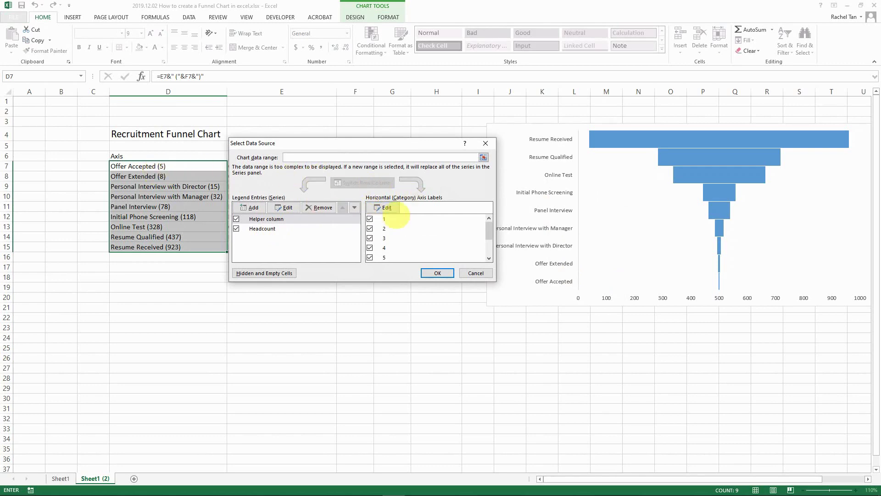
drag(386, 143, 314, 235)
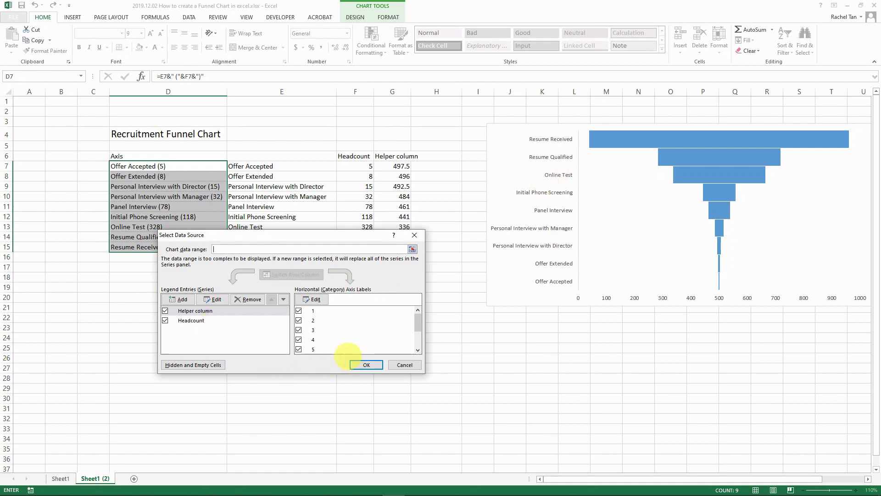
click(396, 365)
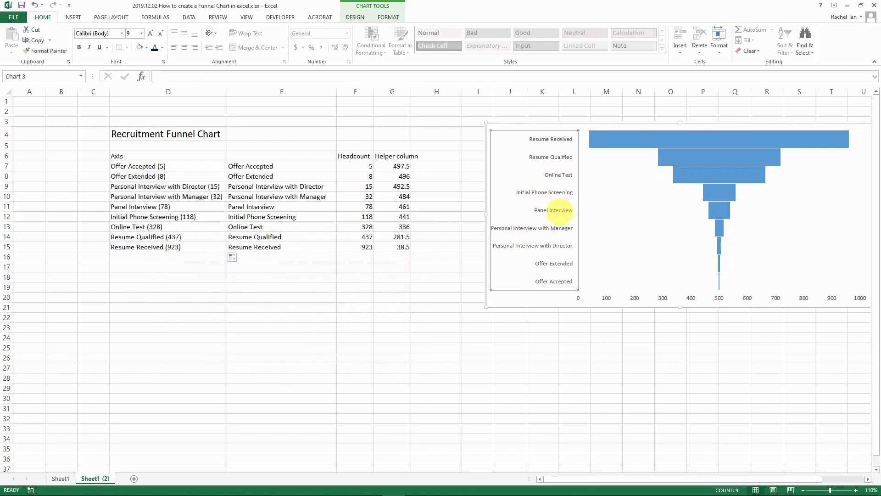
right_click(545, 211)
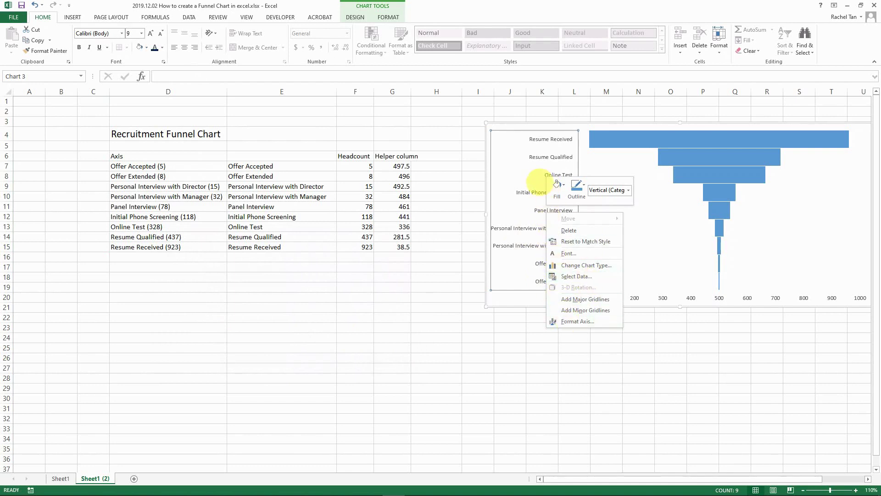
click(533, 192)
Step: Set the Headcount series' axis labels to D7:D15 and shift the chart slightly up-left
right_click(532, 193)
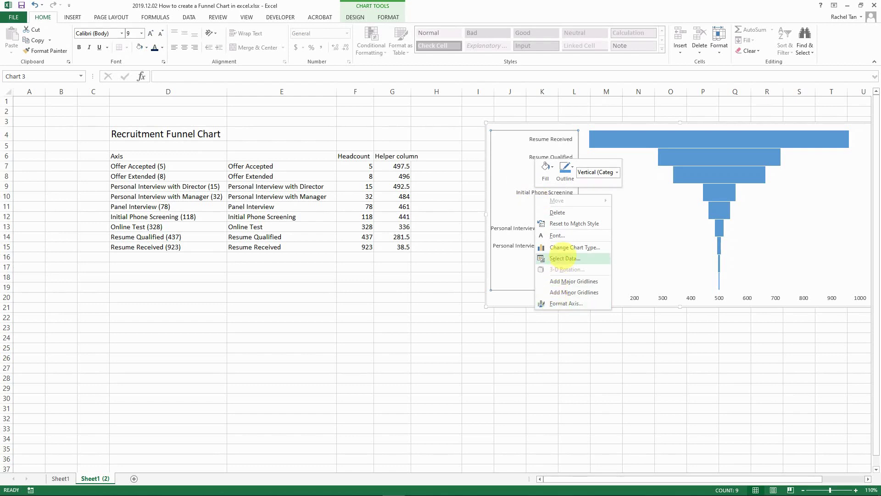
click(564, 258)
click(191, 321)
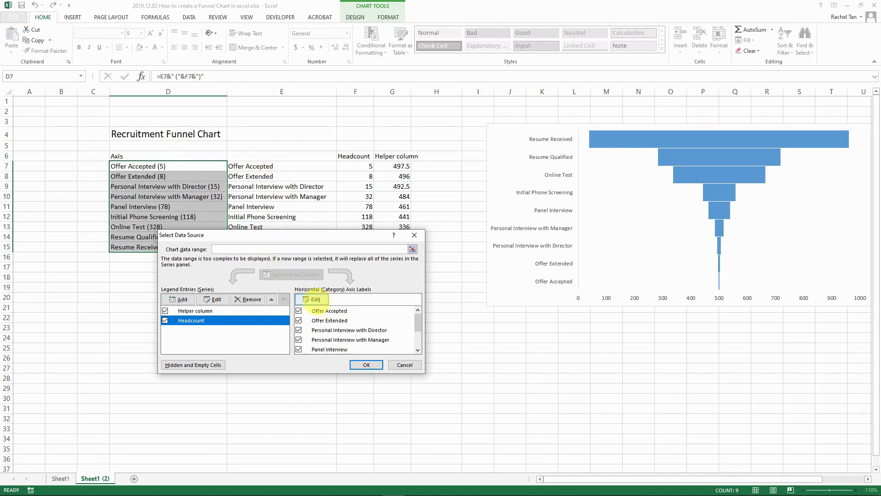
click(313, 299)
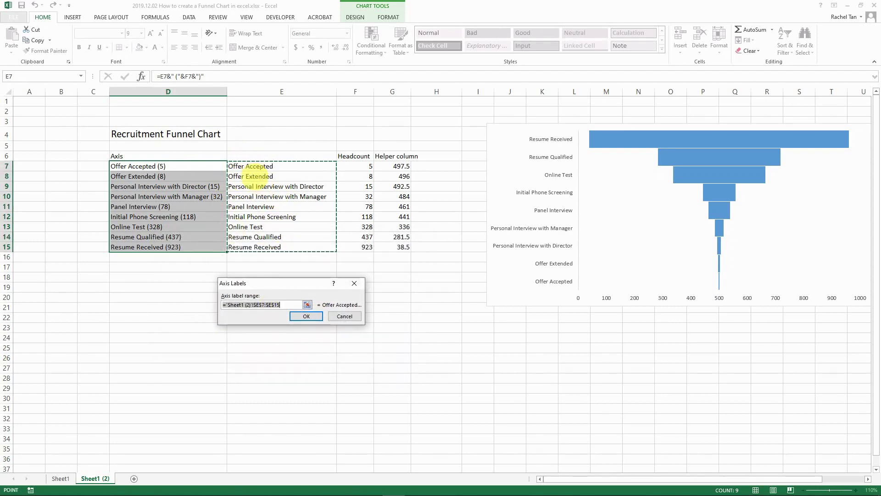
key(BackSpace)
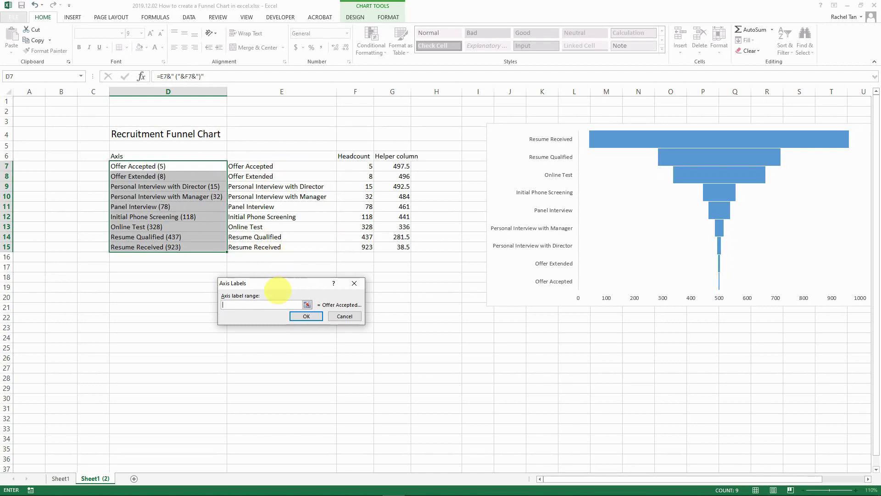
drag(170, 166, 216, 246)
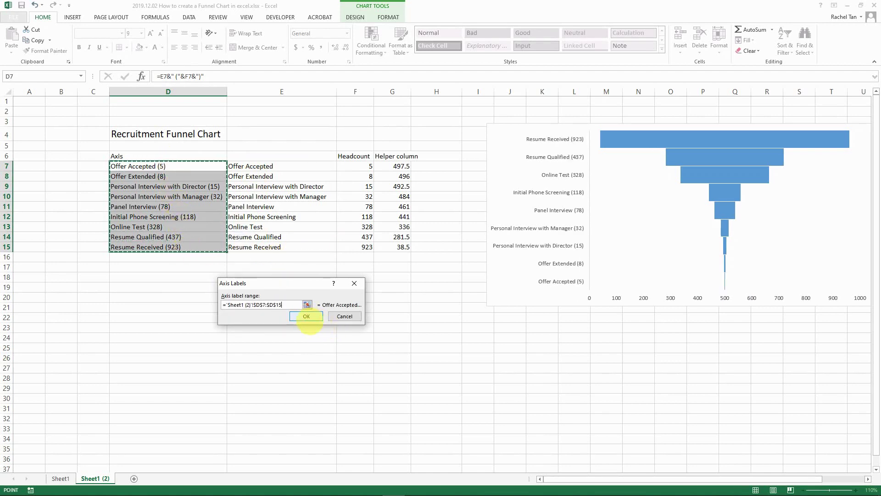
click(306, 316)
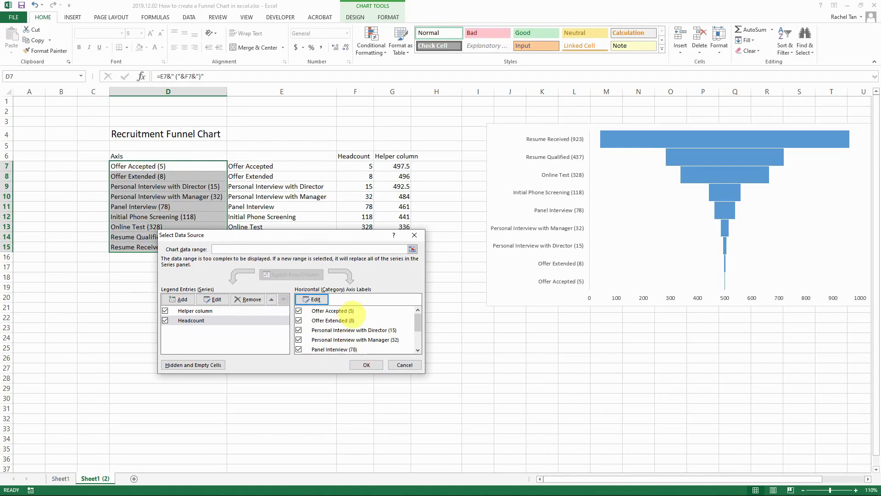
click(366, 365)
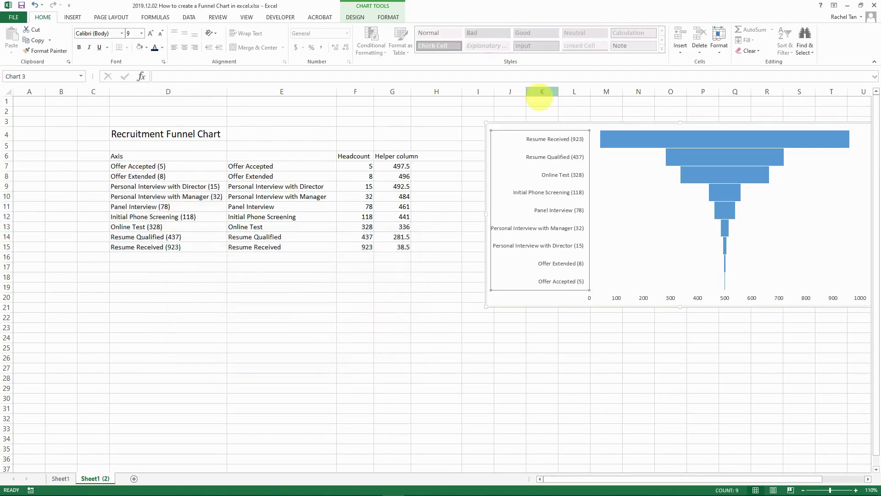
drag(545, 122, 529, 106)
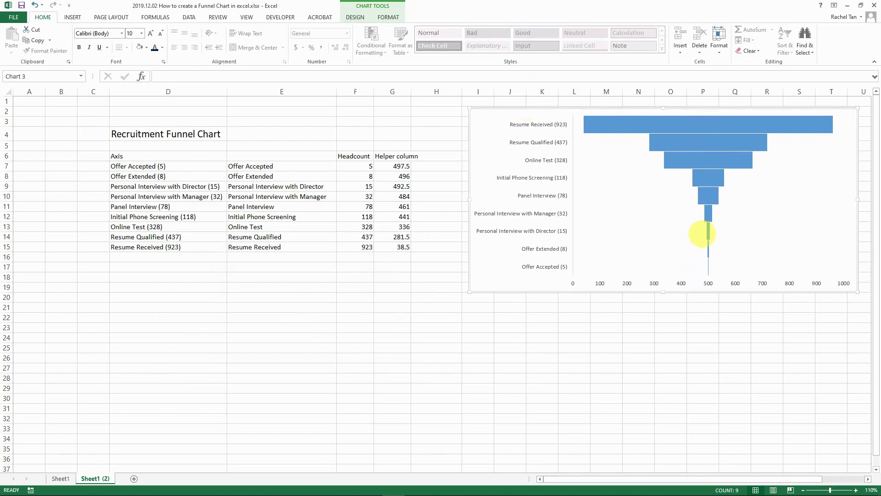
Step: Narrow columns A to C and title H6 'Selection Ratio'
click(432, 159)
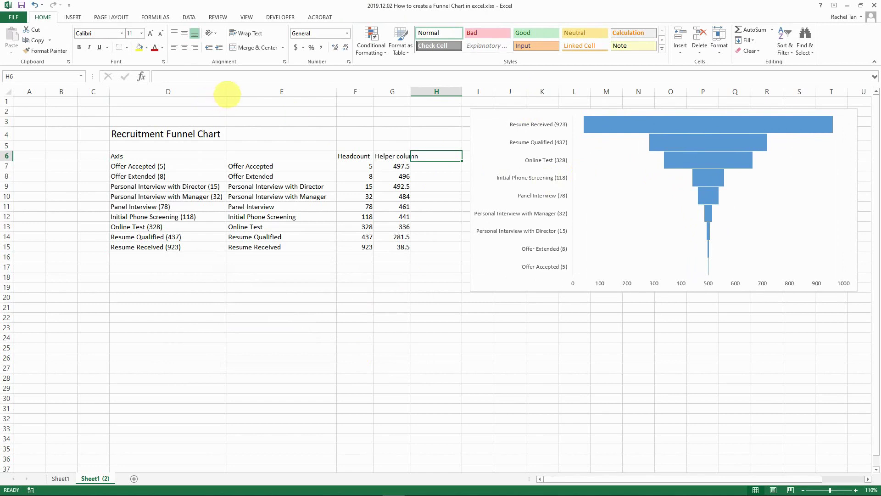
drag(93, 91, 43, 92)
drag(109, 92, 81, 94)
click(348, 156)
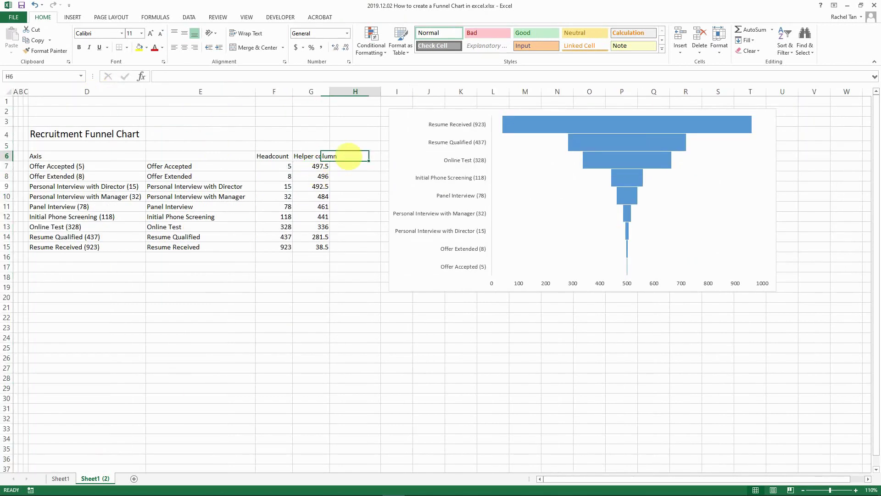
text(Selecti)
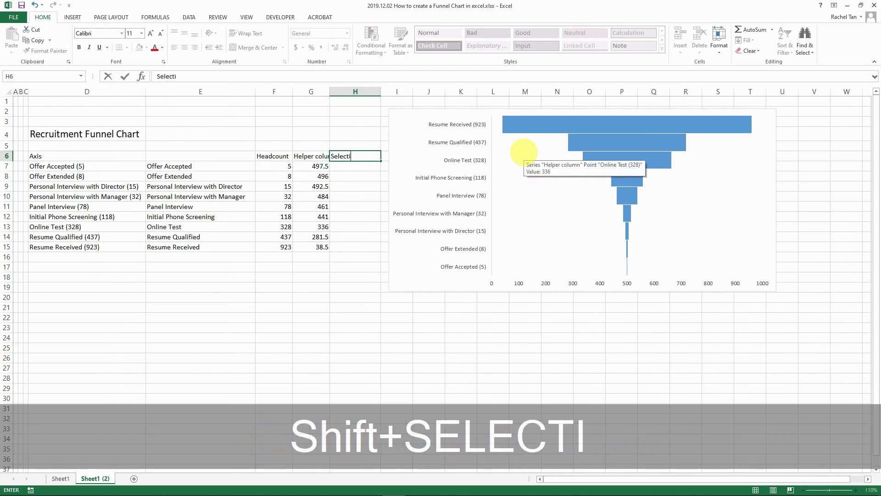
text(on Ratio)
key(Tab)
key(Left)
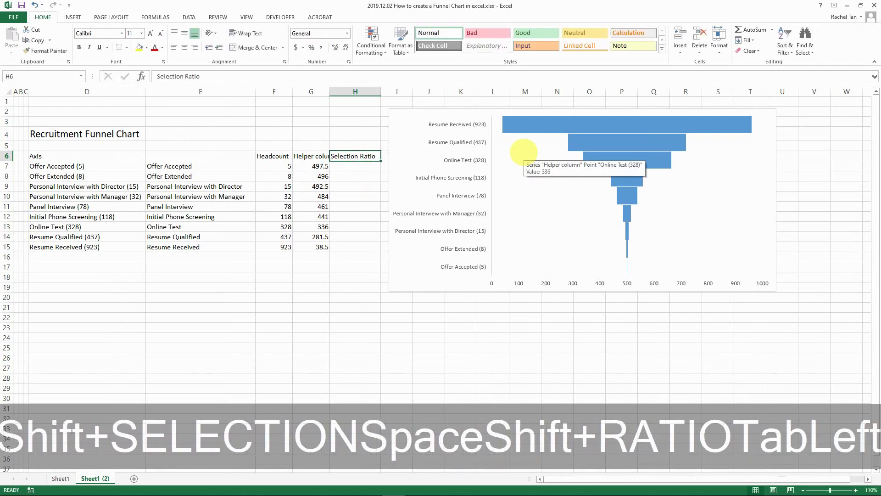
key(Down)
Step: Enter the ratio formula =F7/$F$15 in H7 and fill it down to H15
text(=)
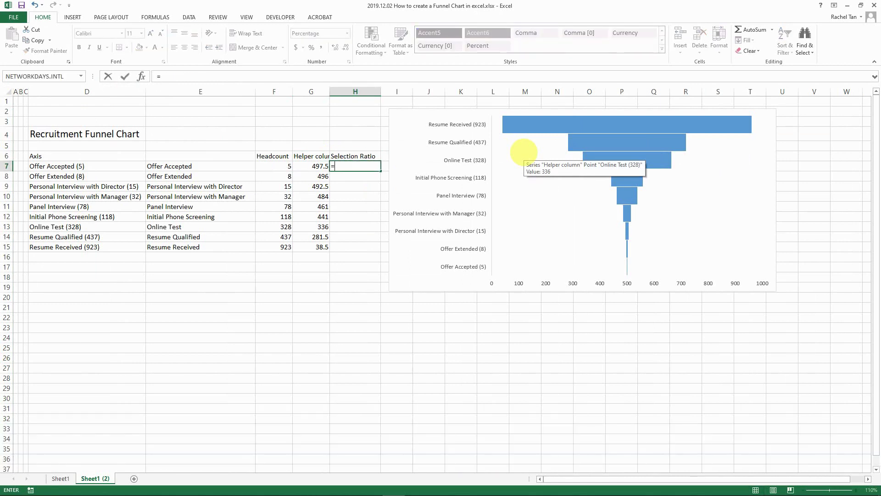
key(Left)
key(Left)
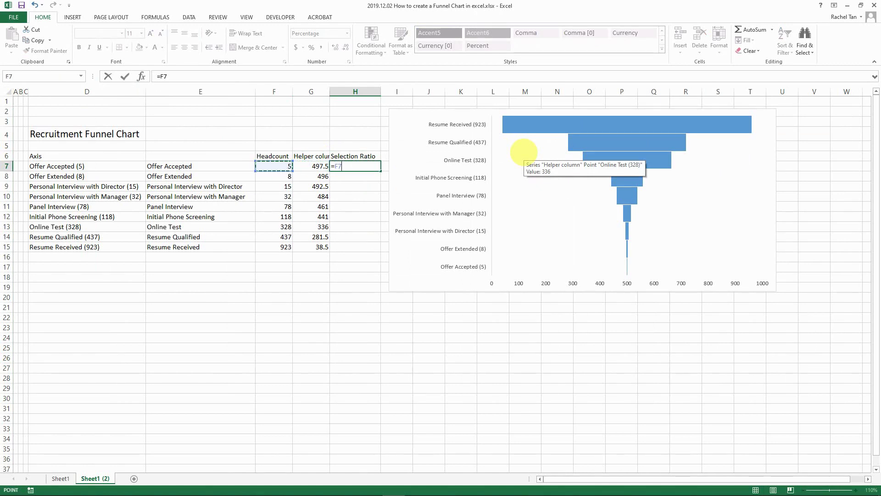
text(/)
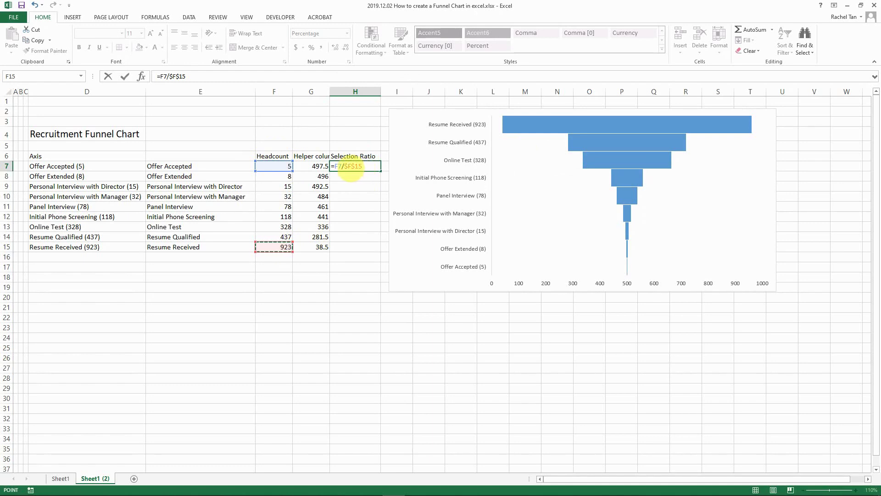
key(Return)
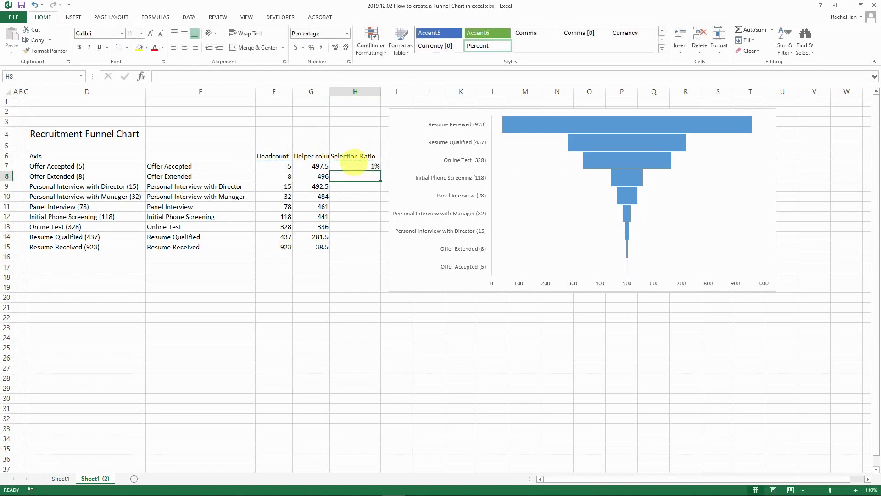
click(355, 165)
double_click(380, 169)
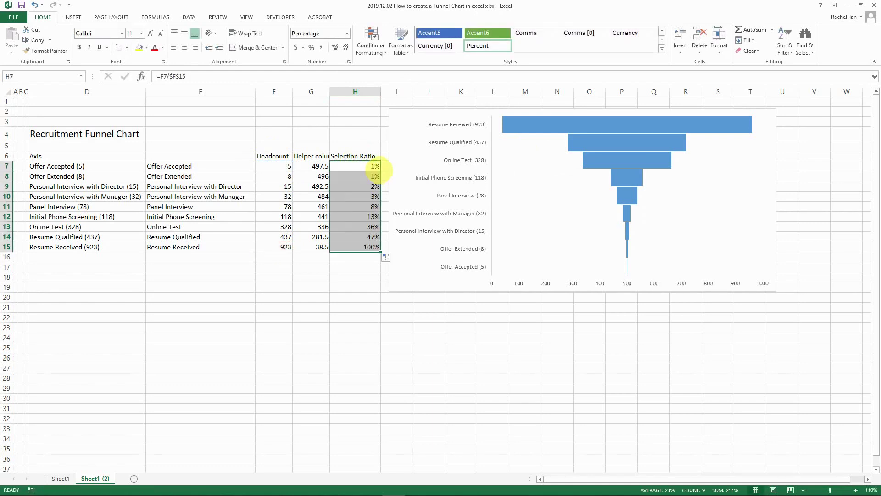
click(339, 247)
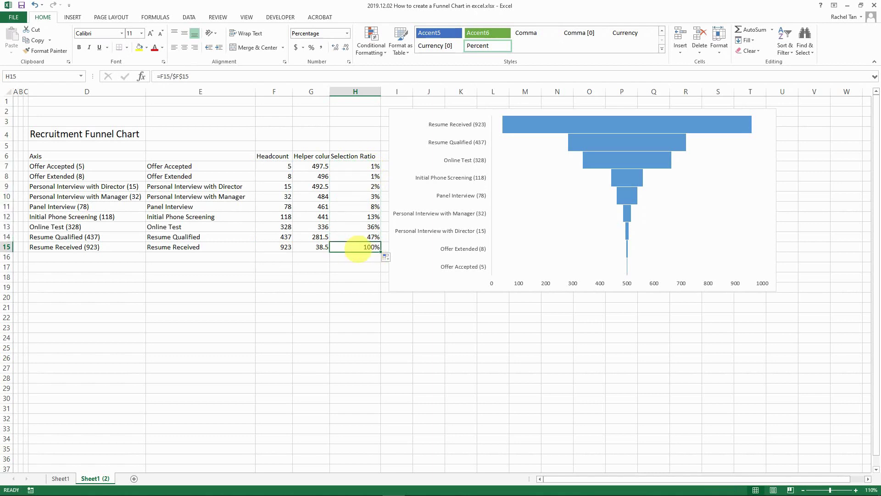
click(355, 166)
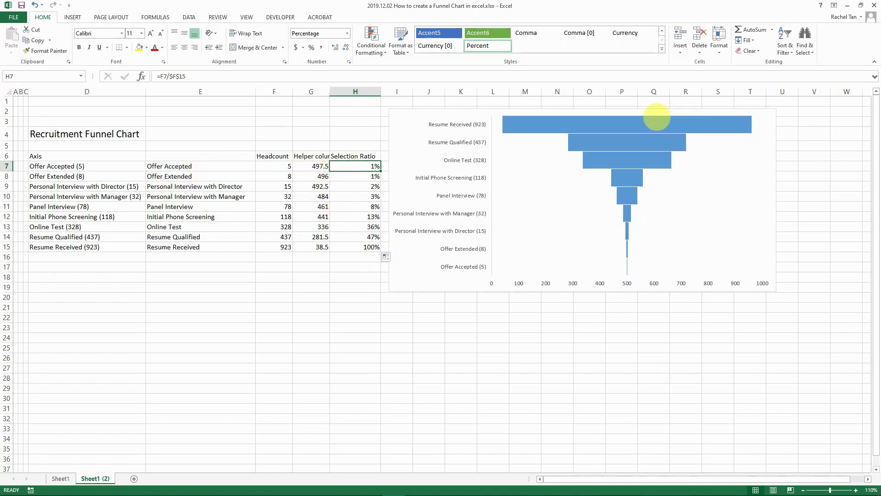
Step: Add data labels to the funnel's Headcount bars, showing values like 923 and 437
mouse_move(629, 179)
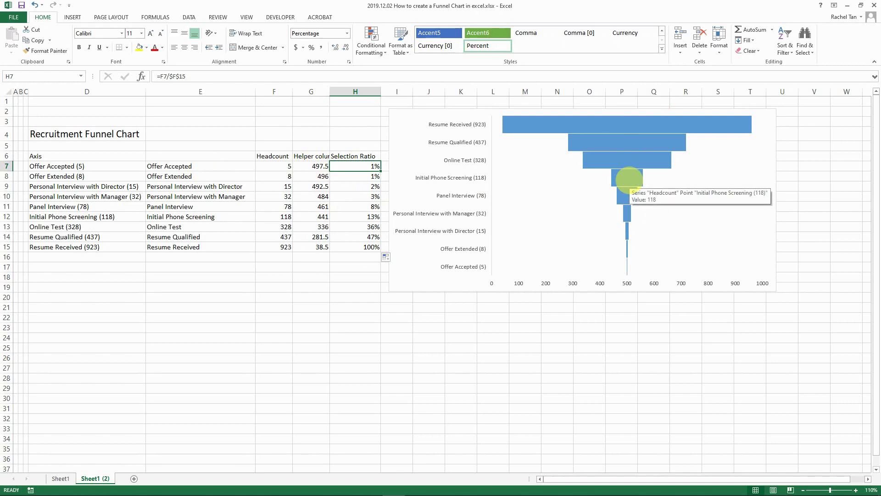
click(629, 180)
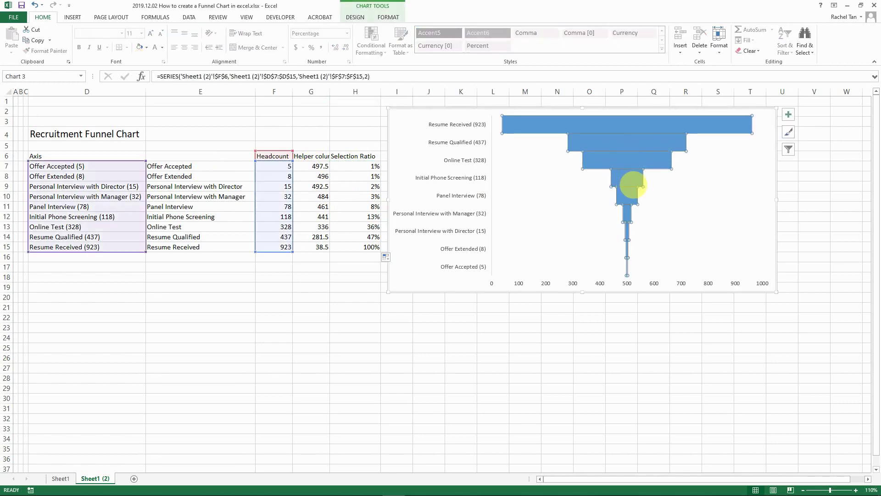
right_click(628, 178)
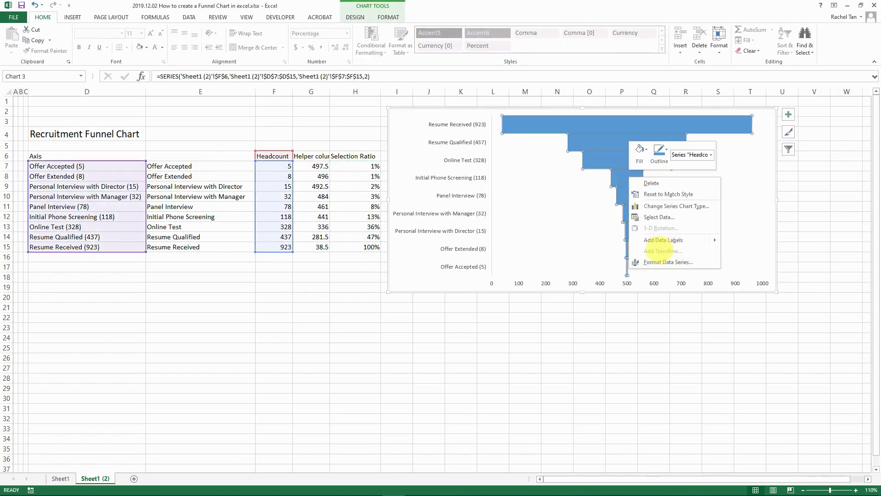
mouse_move(656, 242)
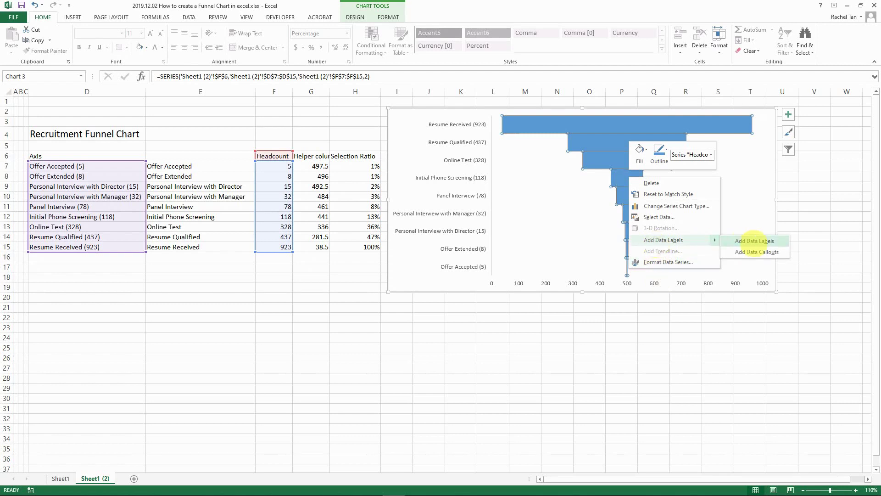
click(756, 242)
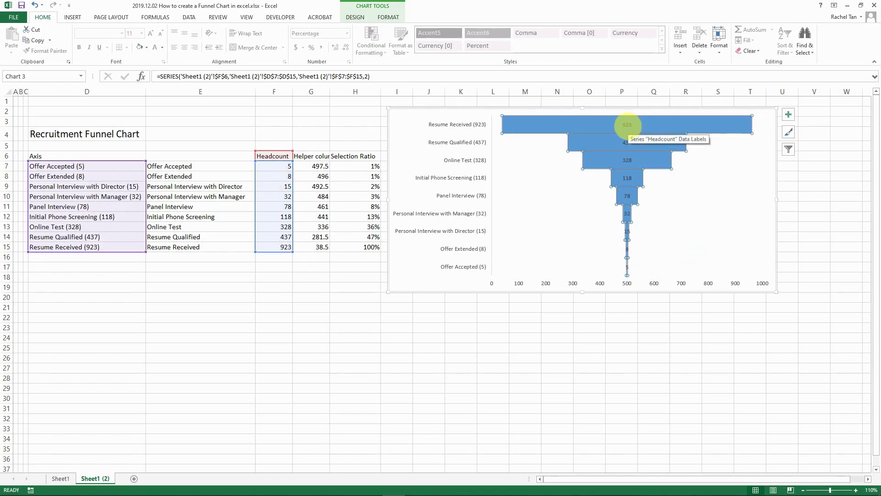
click(627, 125)
right_click(627, 125)
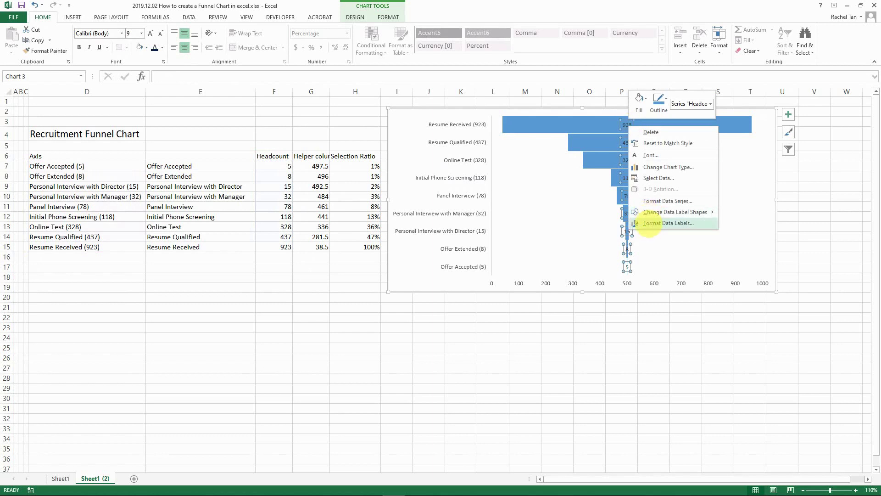
Step: Open Format Data Labels and untick Value, removing the headcounts from the labels
click(649, 224)
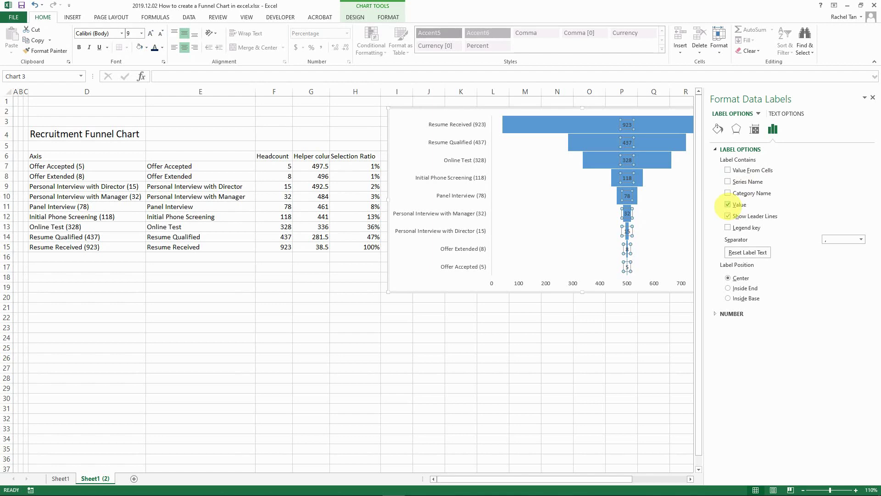
click(728, 205)
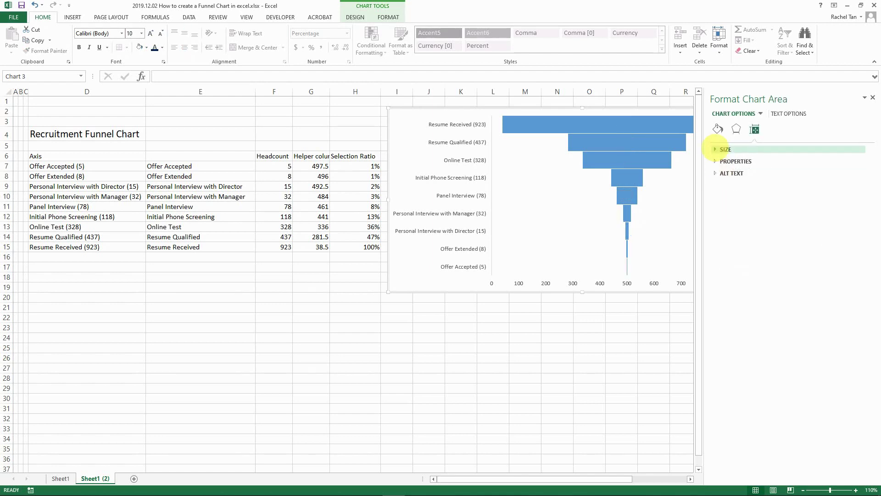
click(719, 129)
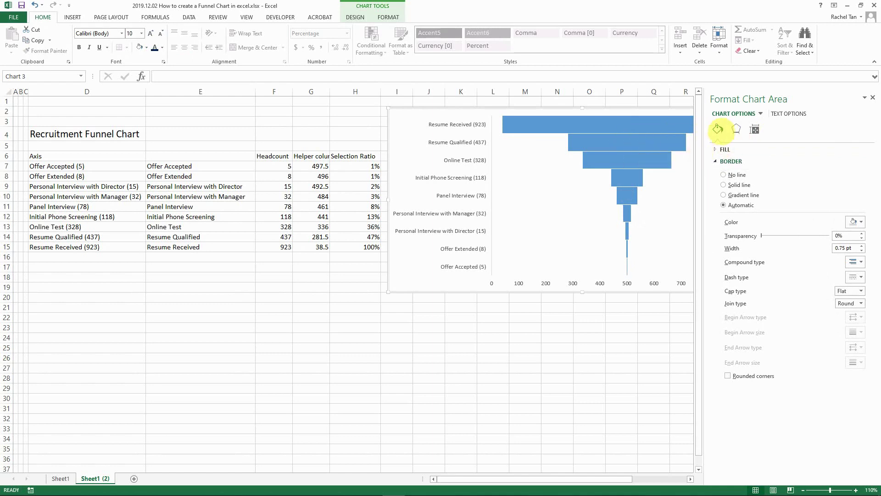
click(786, 115)
click(750, 114)
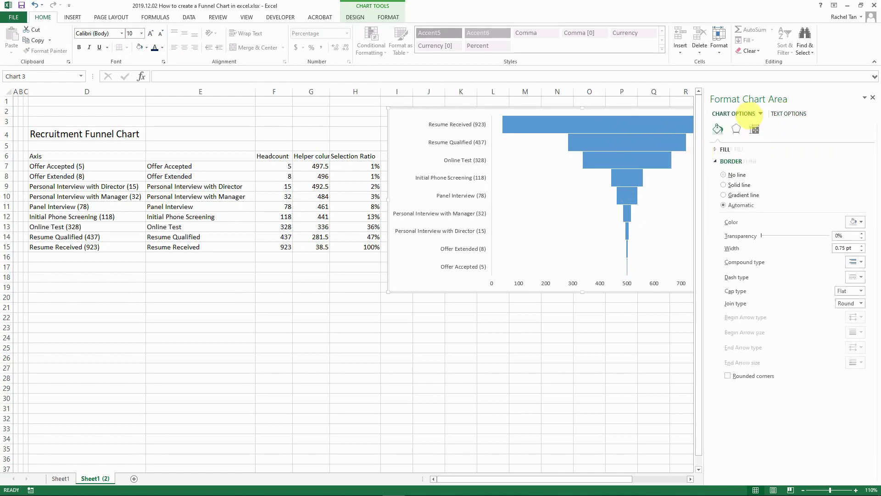
Step: Re-add data labels to the Headcount series and tick Value From Cells in Label Options
click(630, 160)
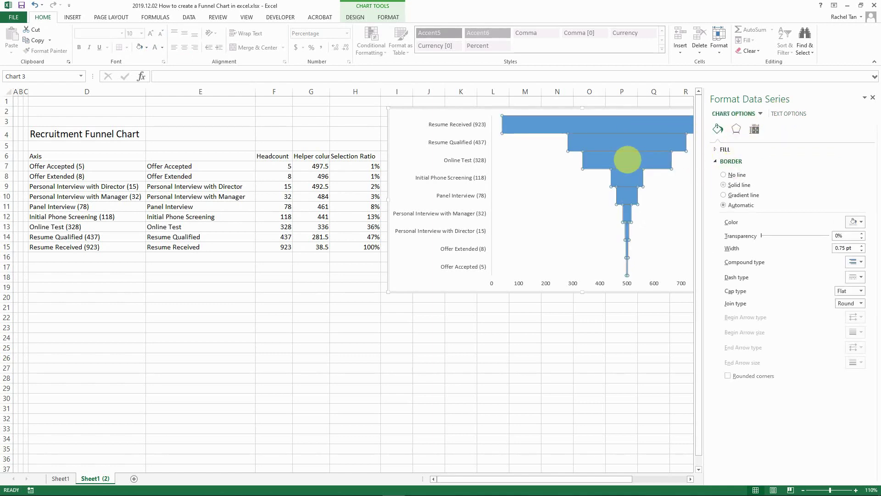
right_click(627, 160)
mouse_move(661, 224)
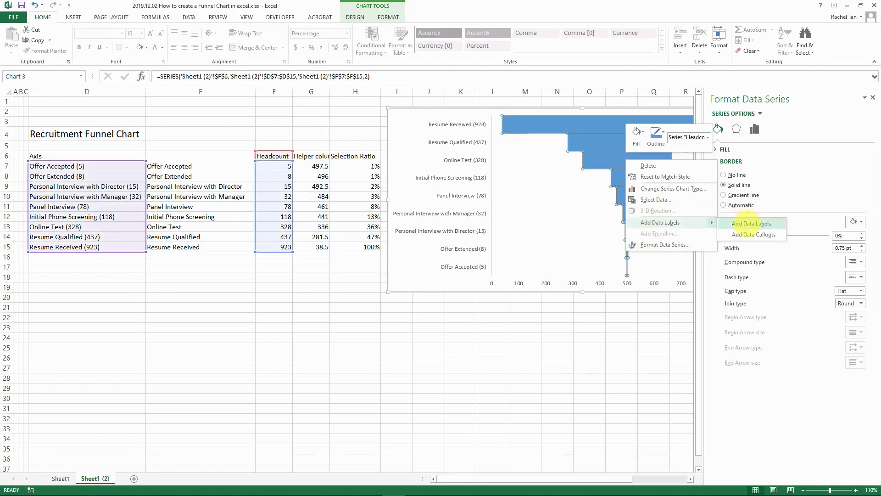
click(751, 223)
click(627, 160)
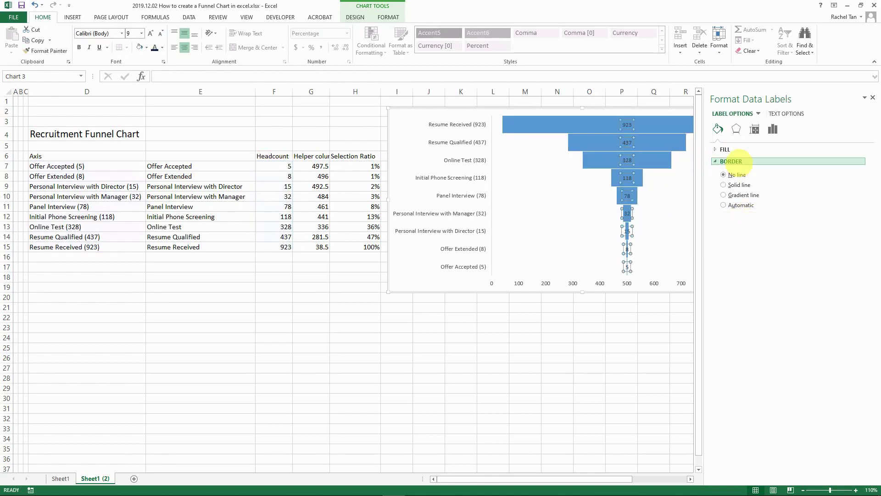
click(773, 129)
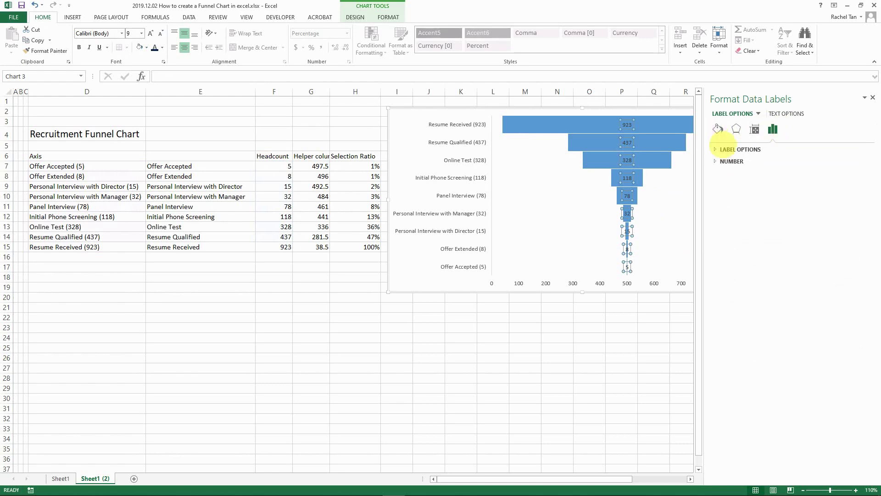
click(725, 149)
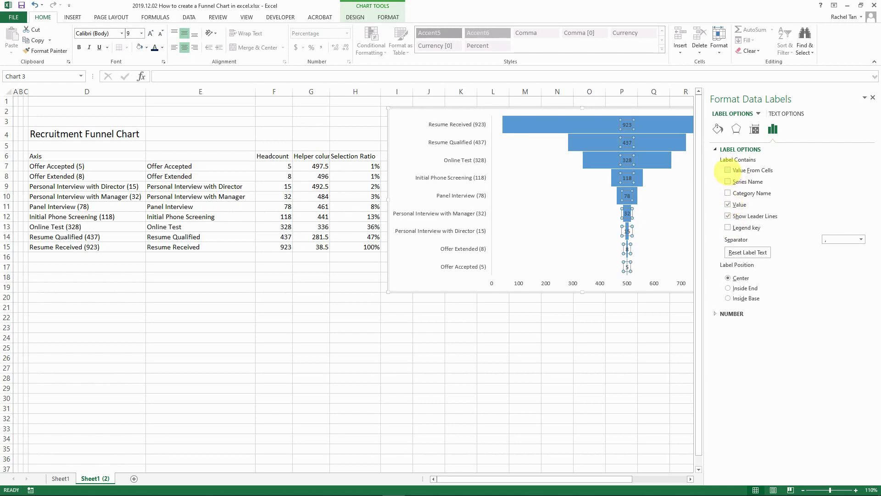
click(728, 170)
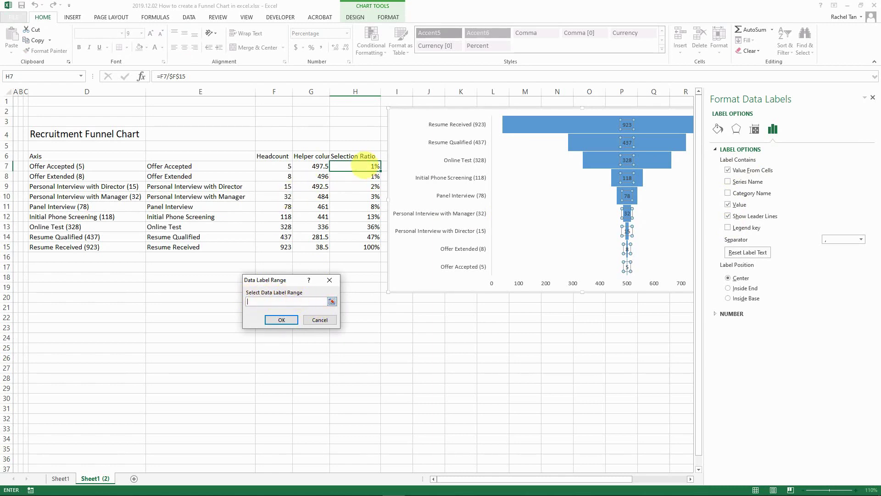
Step: Use H7:H15 as the label range and untick Value so only percentages show
drag(361, 167, 372, 248)
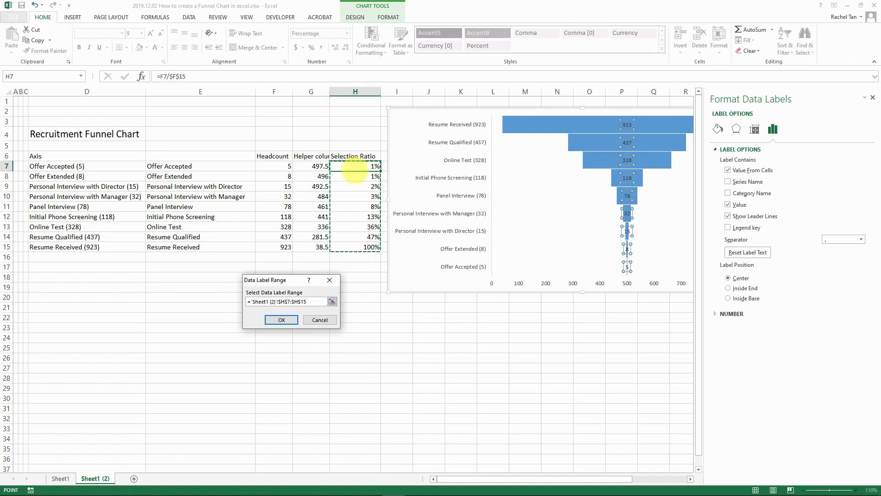
click(282, 320)
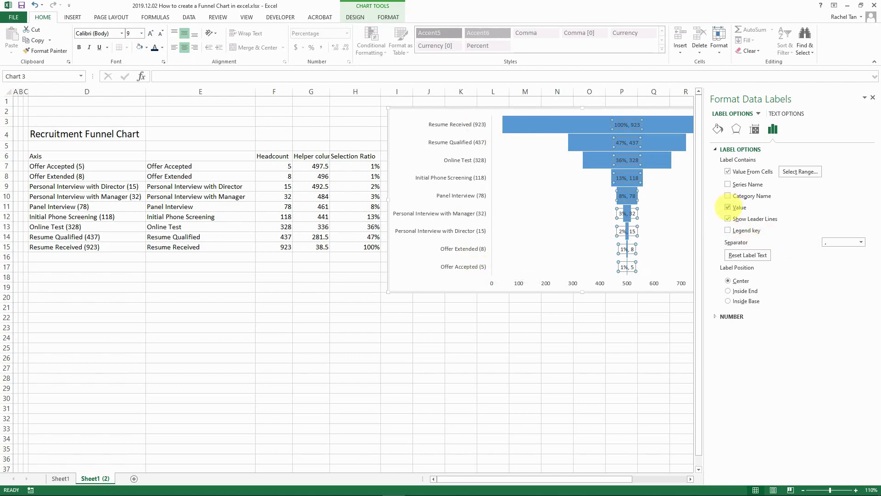
click(728, 207)
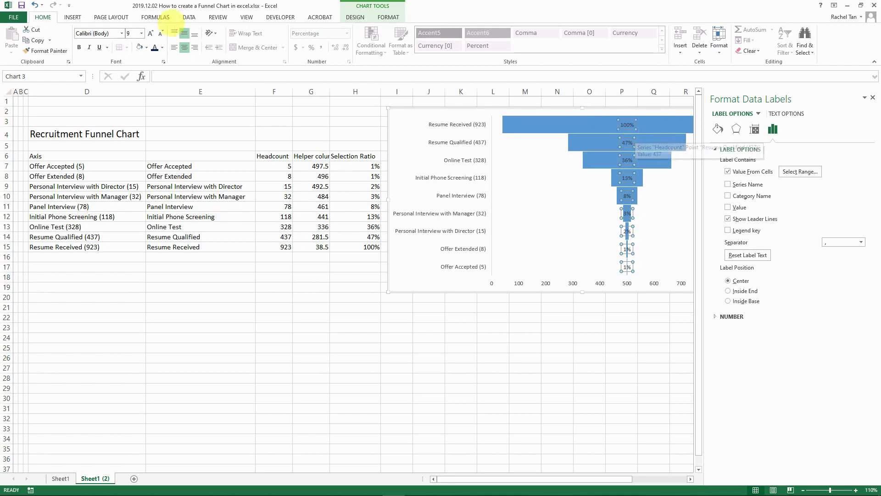
Step: Make the percentage labels dark blue, bold and size 12
click(162, 47)
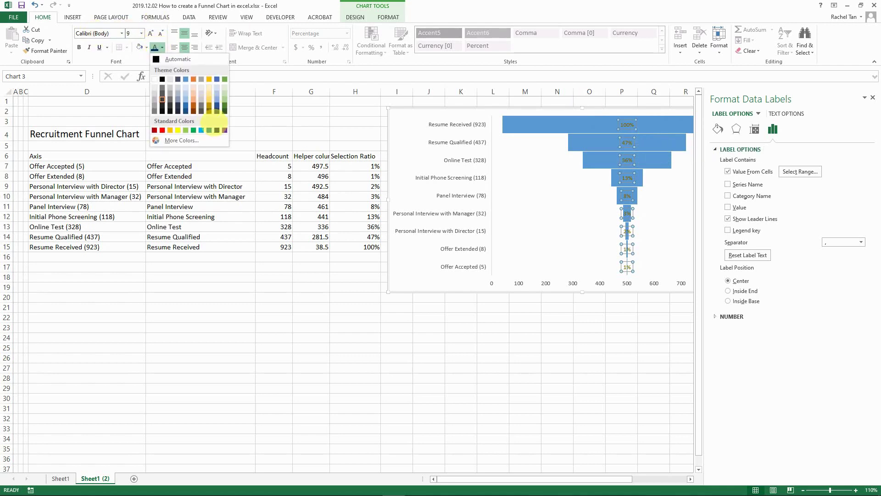
click(217, 129)
click(151, 33)
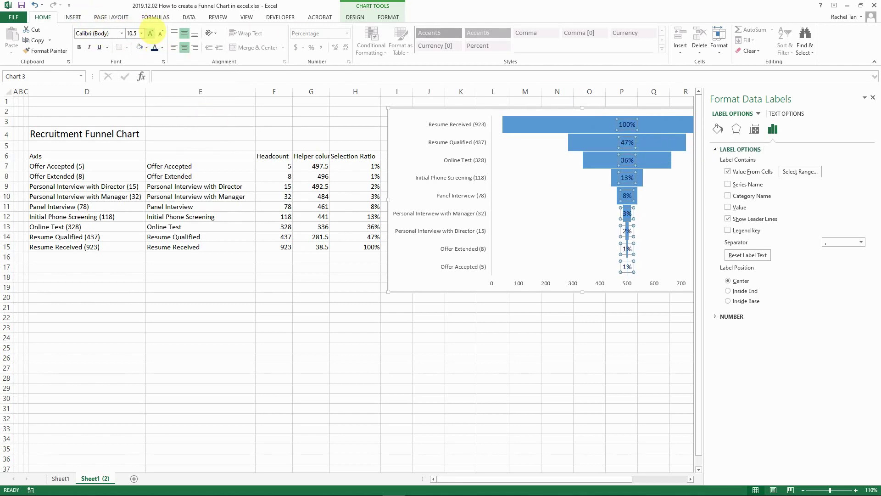
click(151, 33)
click(150, 33)
click(79, 47)
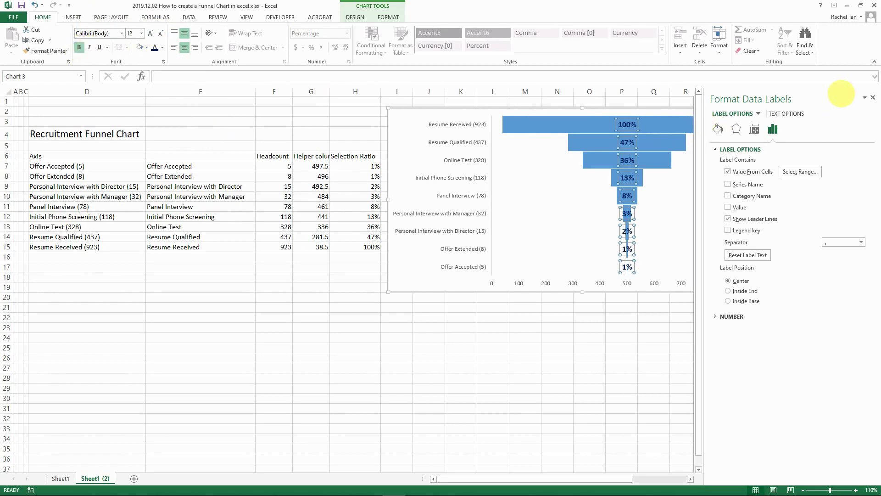
Step: Move the funnel chart left to columns E–M and enlarge it
click(872, 98)
click(807, 236)
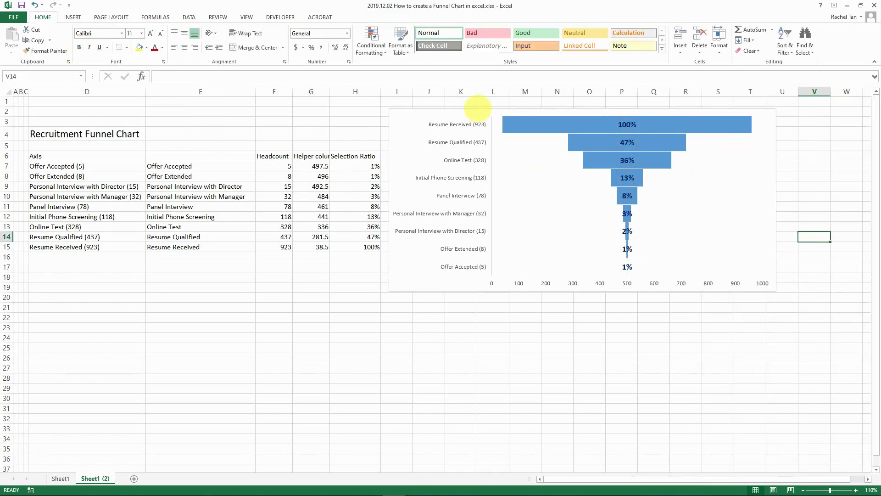
drag(477, 108, 234, 124)
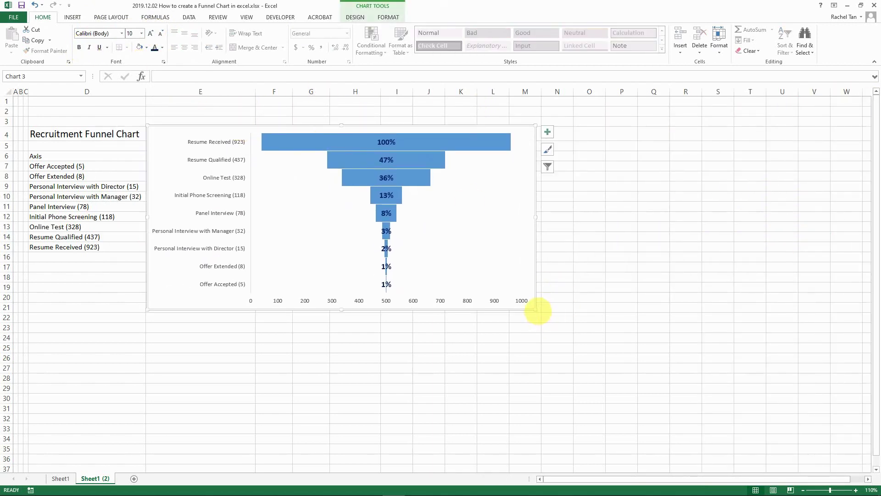
drag(536, 310, 556, 324)
click(581, 266)
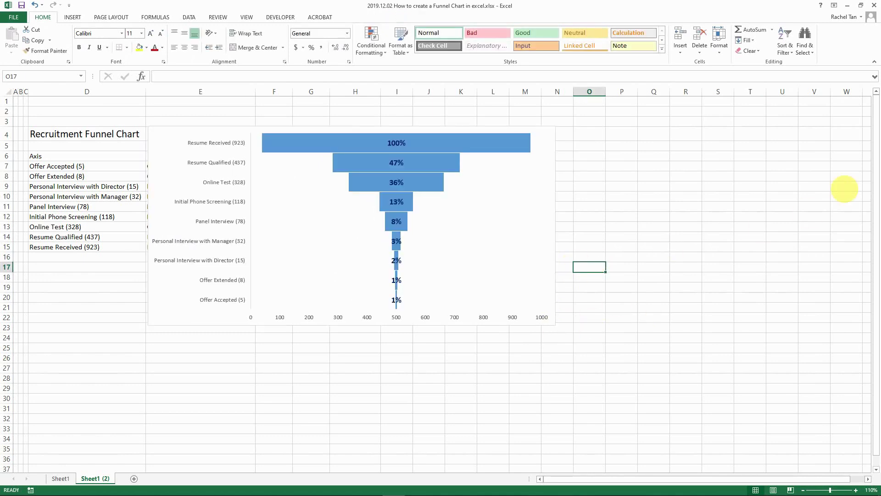